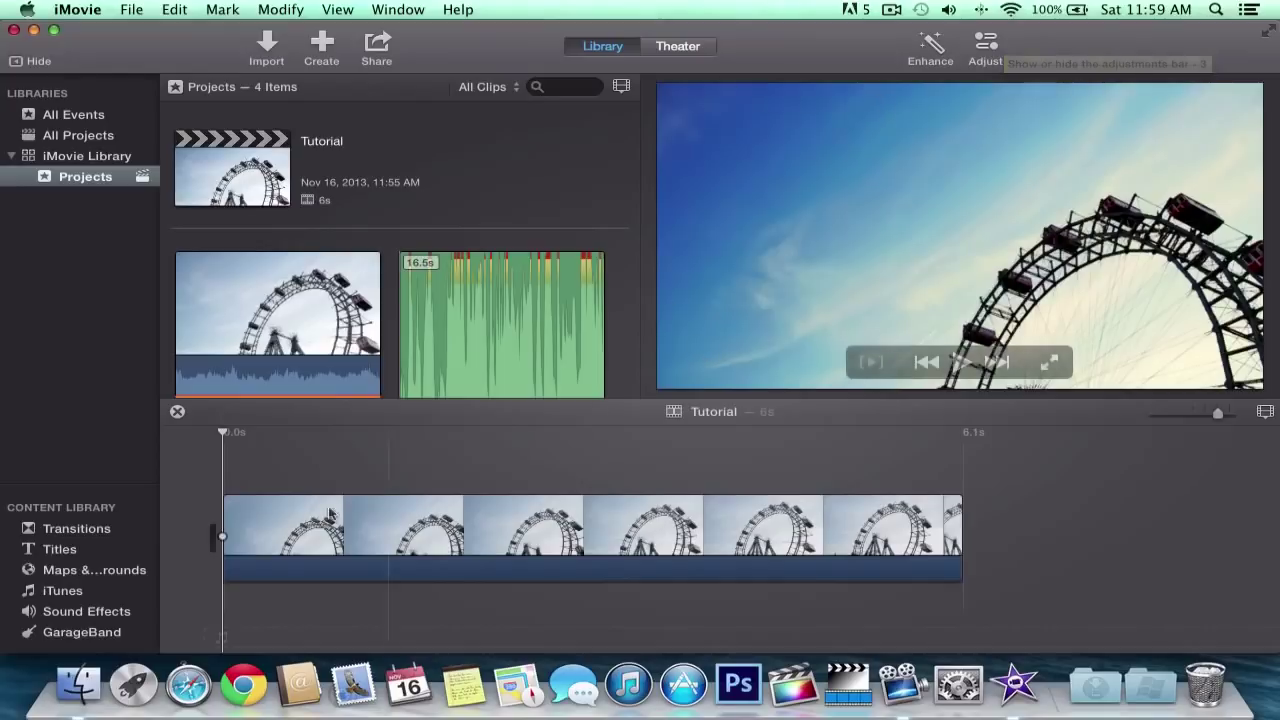
Select the ferris wheel clip and switch its cropping style to Ken Burns.
{"action": "left_click", "coordinate": [325, 543]}
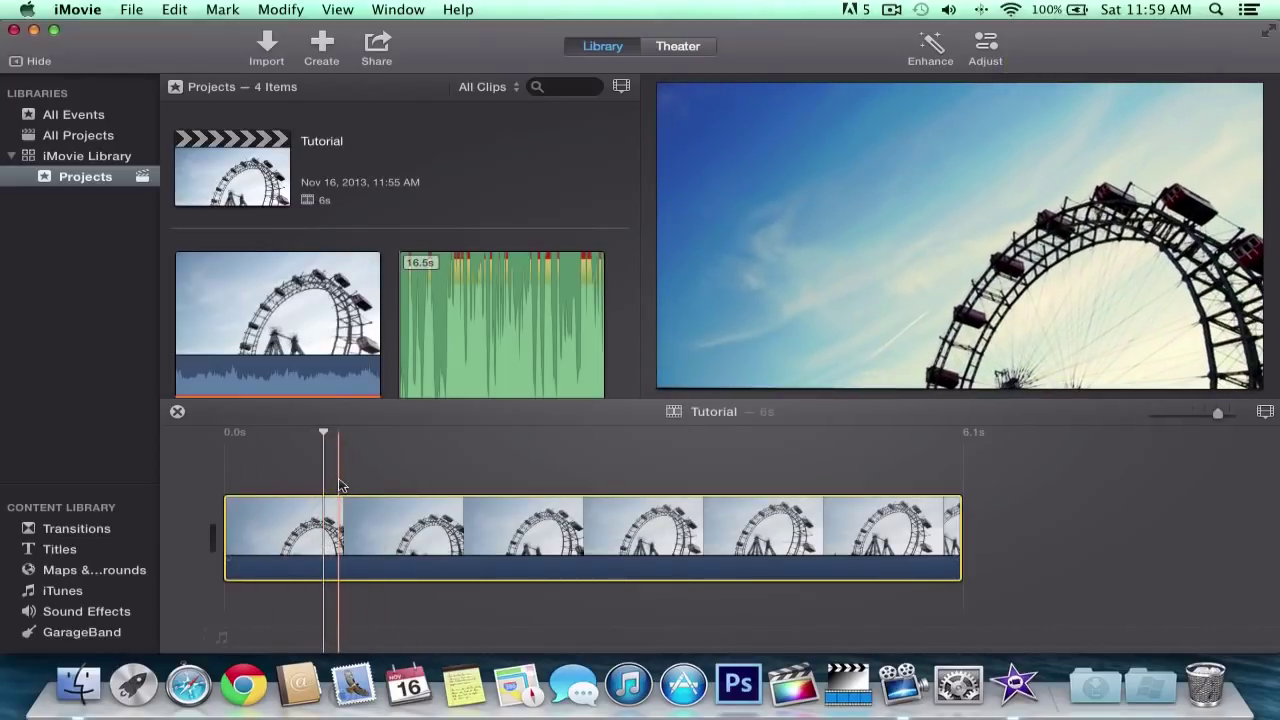
{"action": "left_click", "coordinate": [975, 48]}
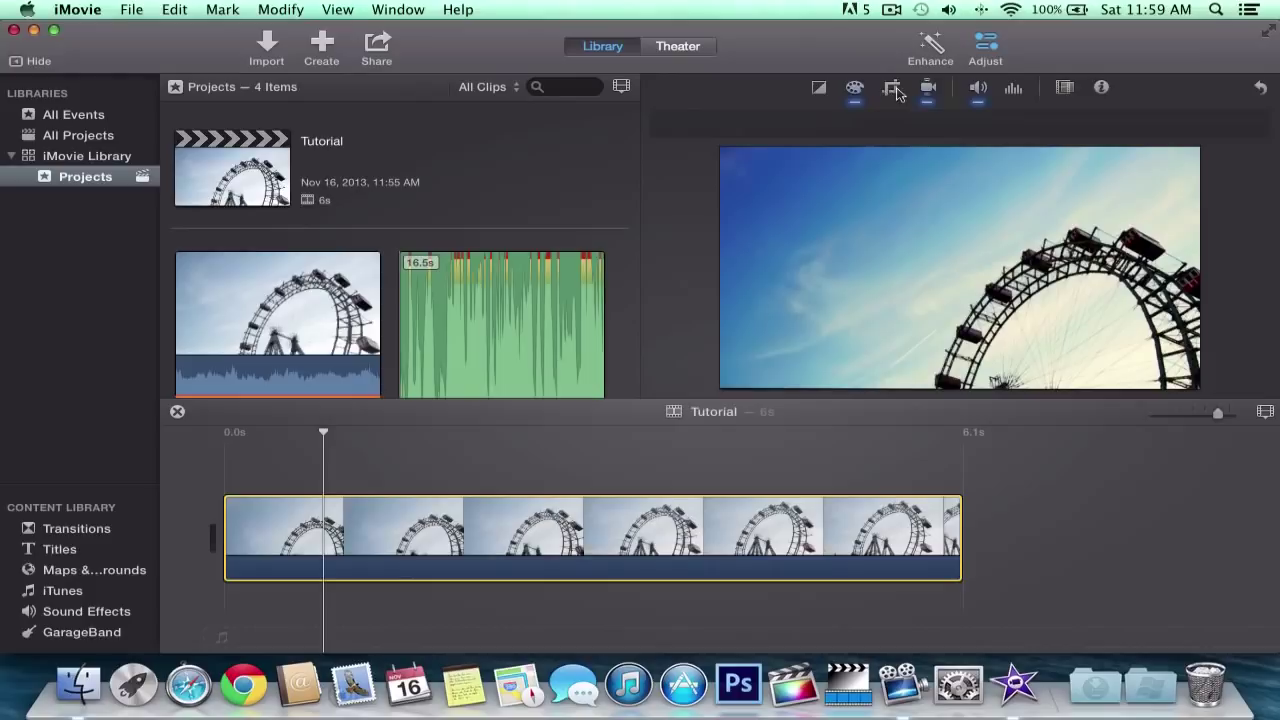
{"action": "left_click", "coordinate": [892, 89]}
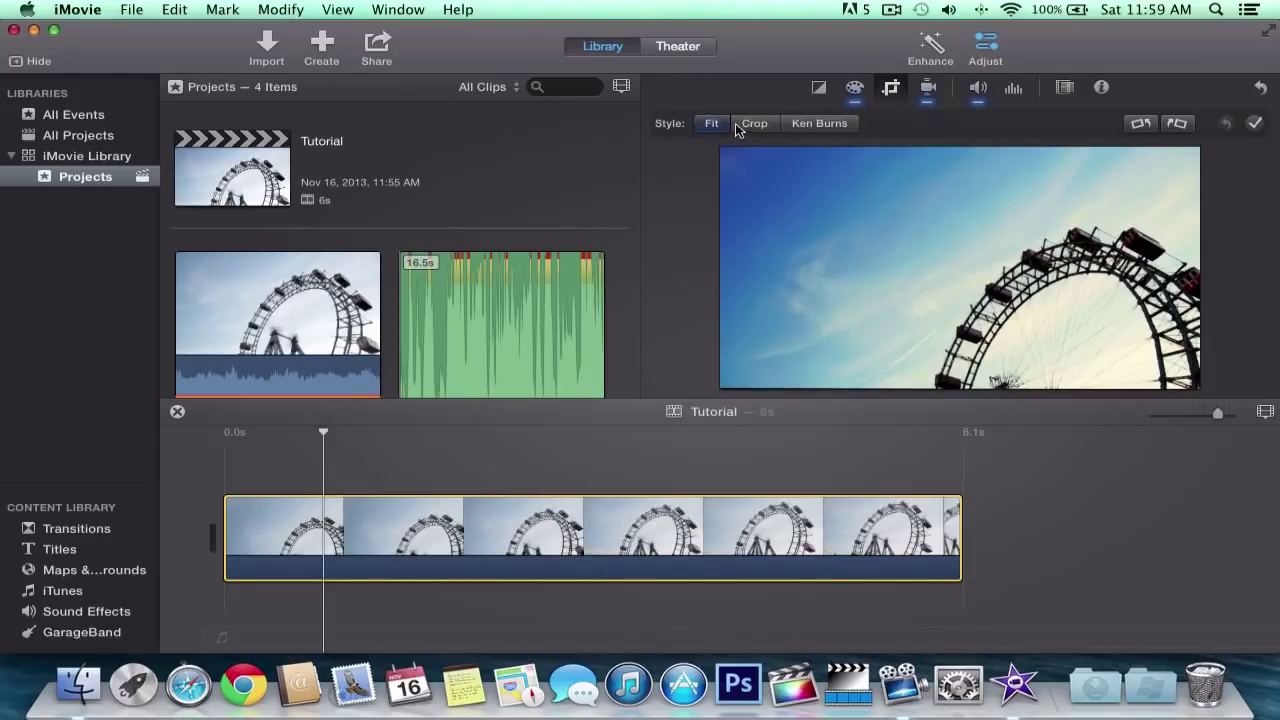
{"action": "left_click", "coordinate": [820, 123]}
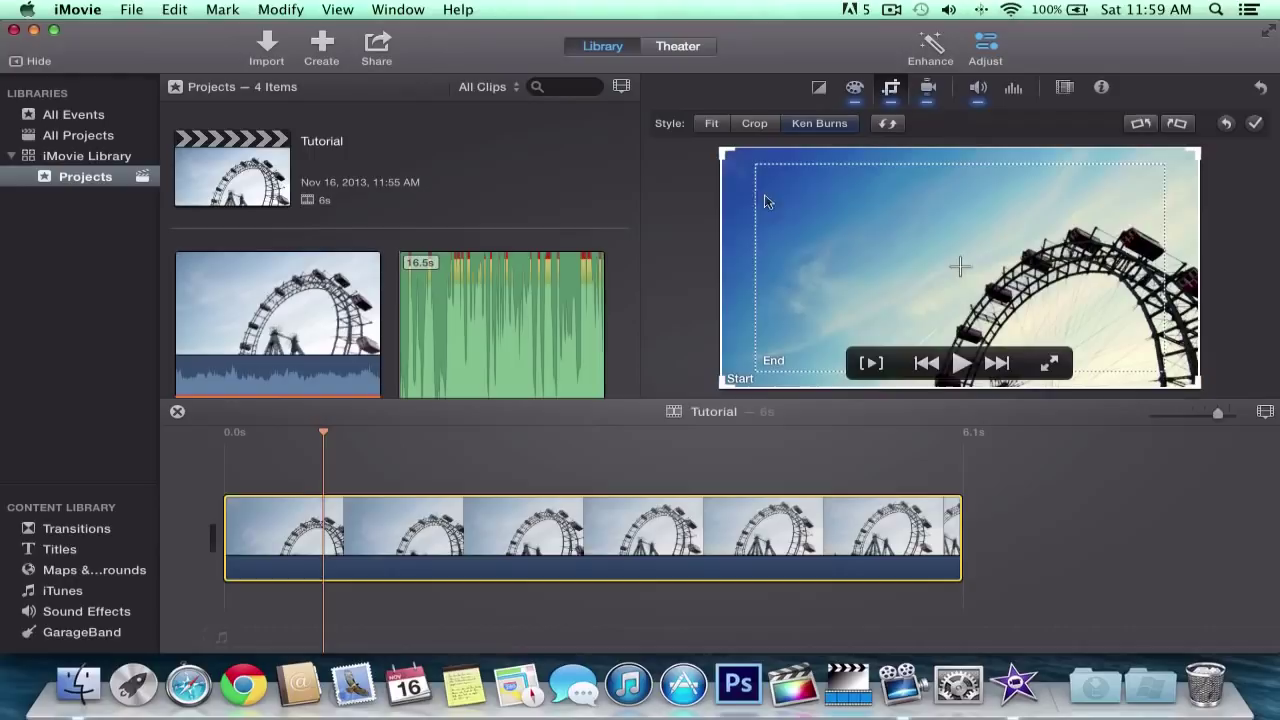
Frame the start on the upper-left sky and the end tightly on the wheel, then apply.
{"action": "left_click", "coordinate": [845, 197]}
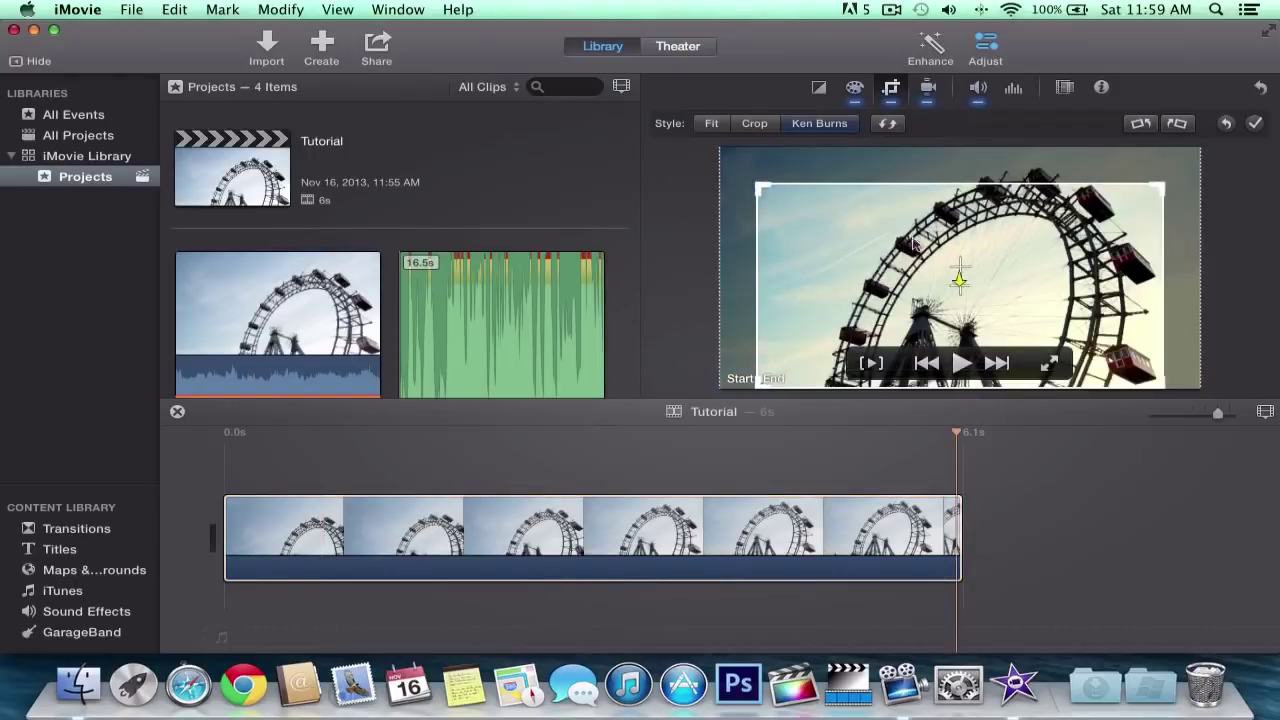
{"action": "mouse_move", "coordinate": [897, 240]}
{"action": "left_mouse_down"}
{"action": "mouse_move", "coordinate": [878, 240]}
{"action": "mouse_move", "coordinate": [920, 247]}
{"action": "left_mouse_up"}
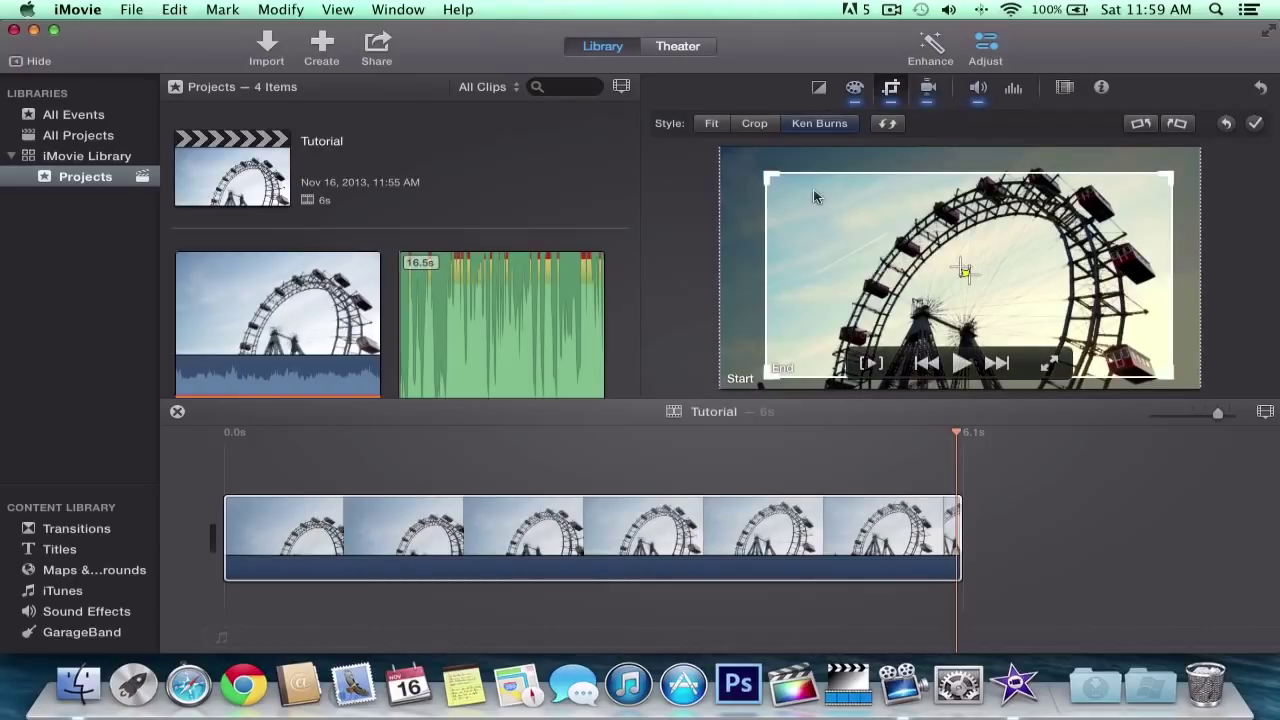
{"action": "mouse_move", "coordinate": [766, 176]}
{"action": "left_mouse_down"}
{"action": "mouse_move", "coordinate": [818, 200]}
{"action": "mouse_move", "coordinate": [757, 175]}
{"action": "left_mouse_up"}
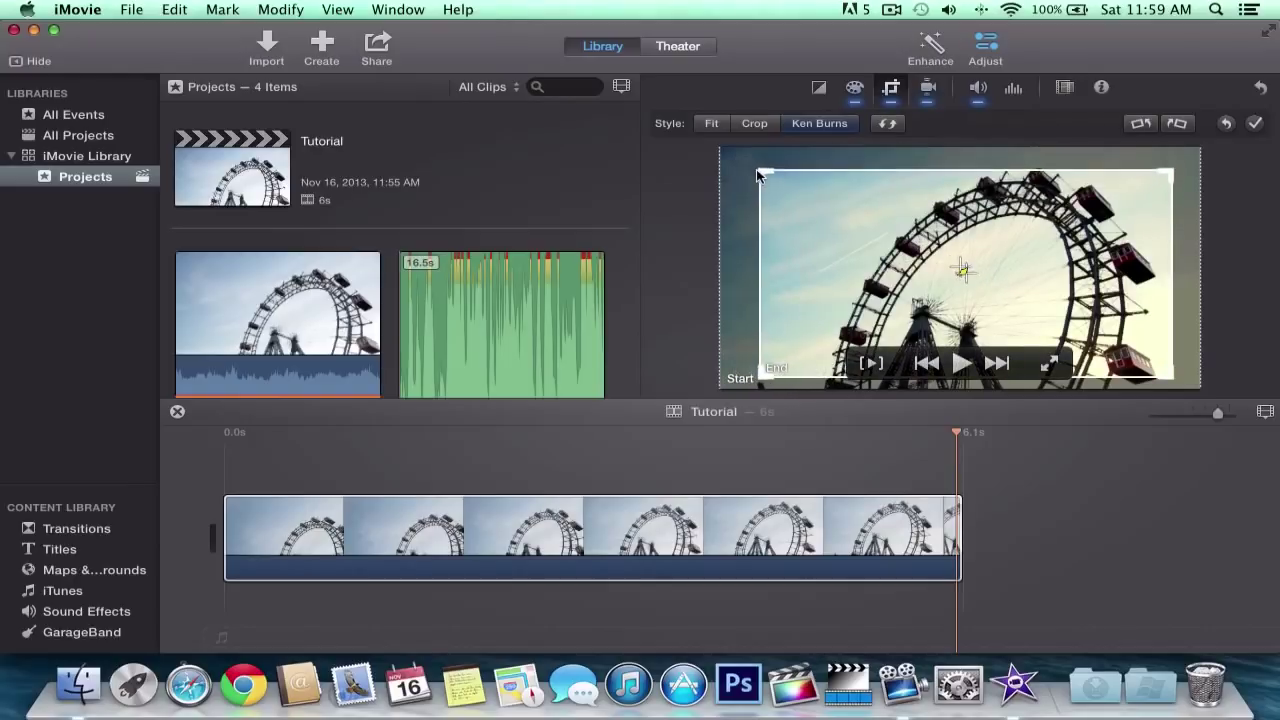
{"action": "left_click", "coordinate": [722, 152]}
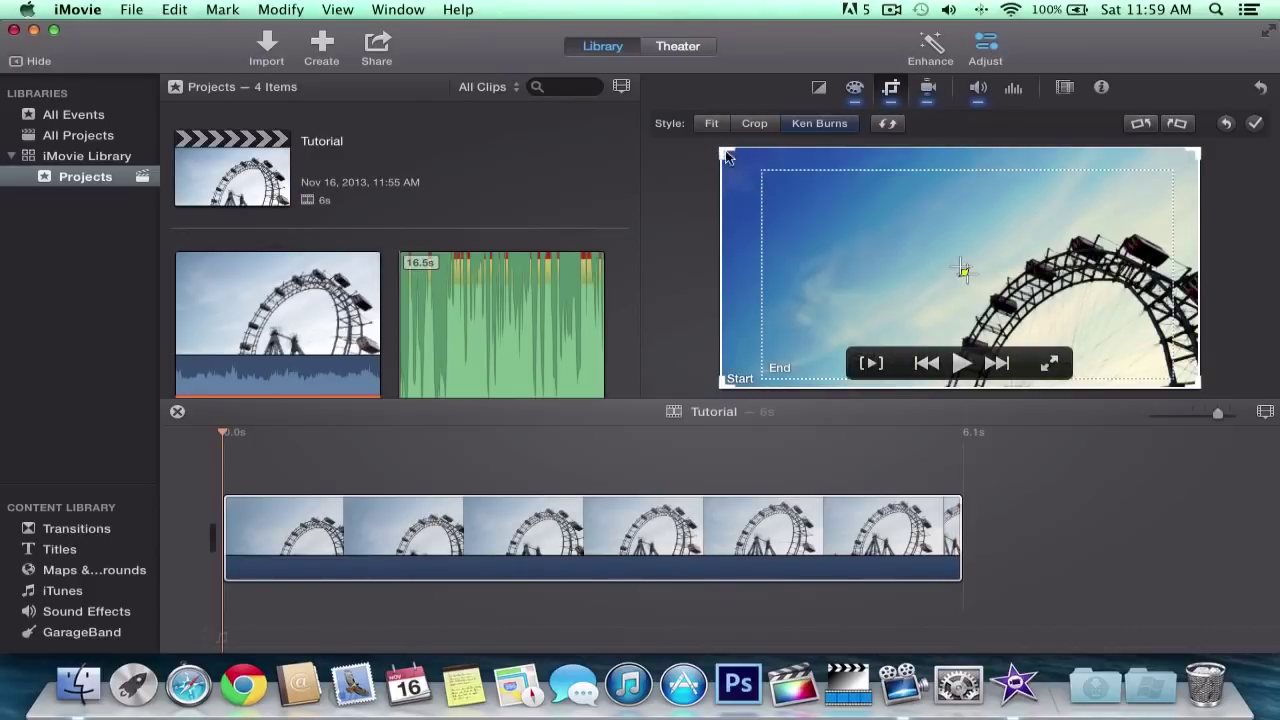
{"action": "left_click_drag", "start_coordinate": [728, 157], "coordinate": [808, 214]}
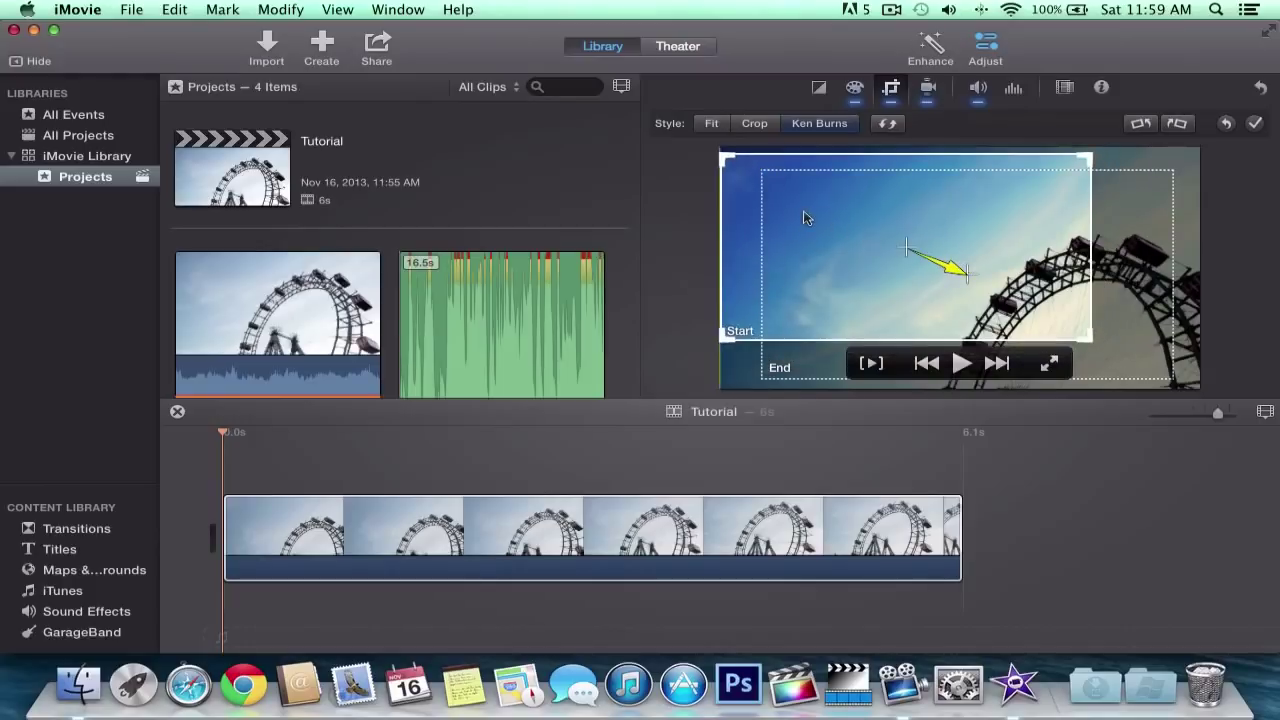
{"action": "left_click", "coordinate": [857, 258]}
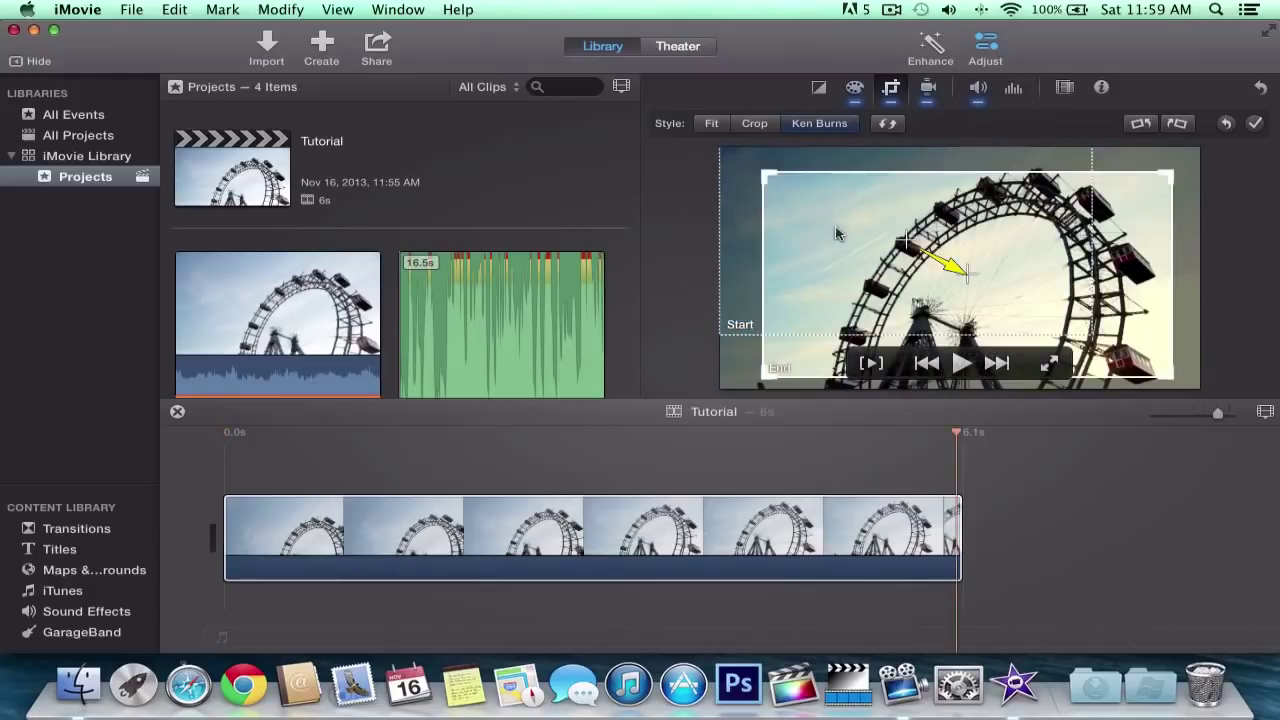
{"action": "left_click_drag", "start_coordinate": [766, 177], "coordinate": [790, 190]}
{"action": "left_click_drag", "start_coordinate": [906, 258], "coordinate": [917, 259]}
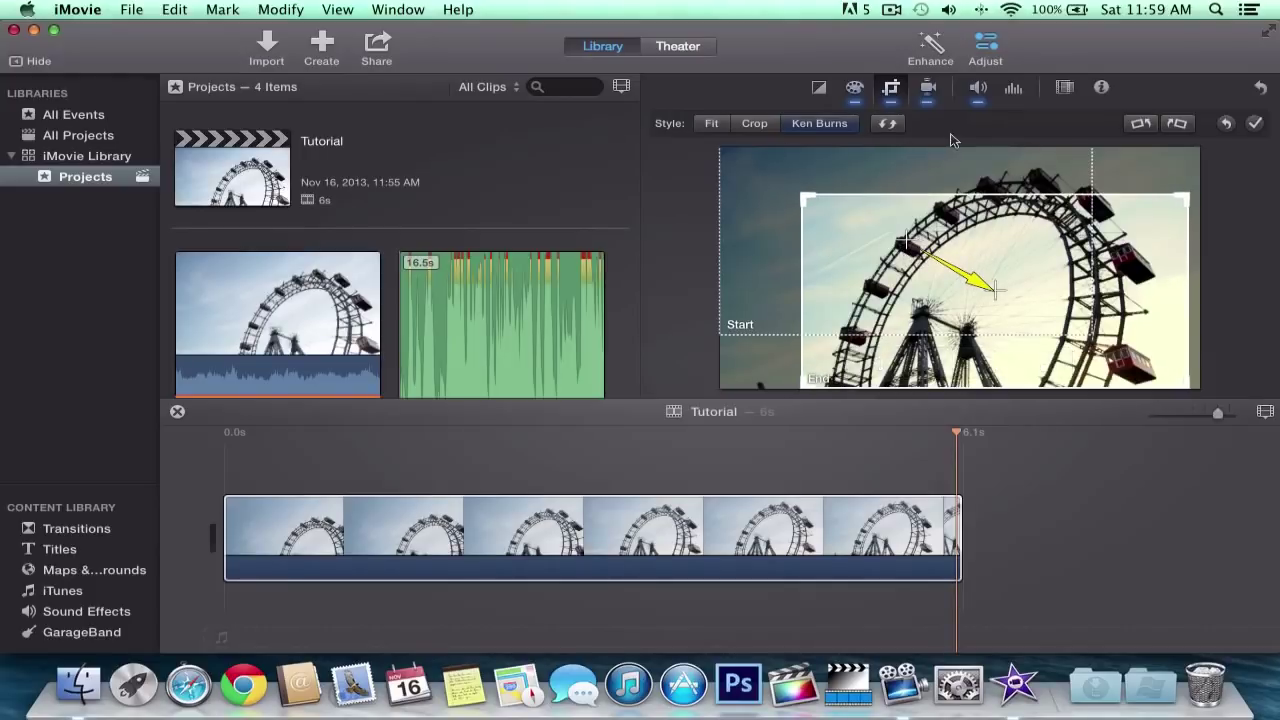
{"action": "left_click", "coordinate": [1257, 124]}
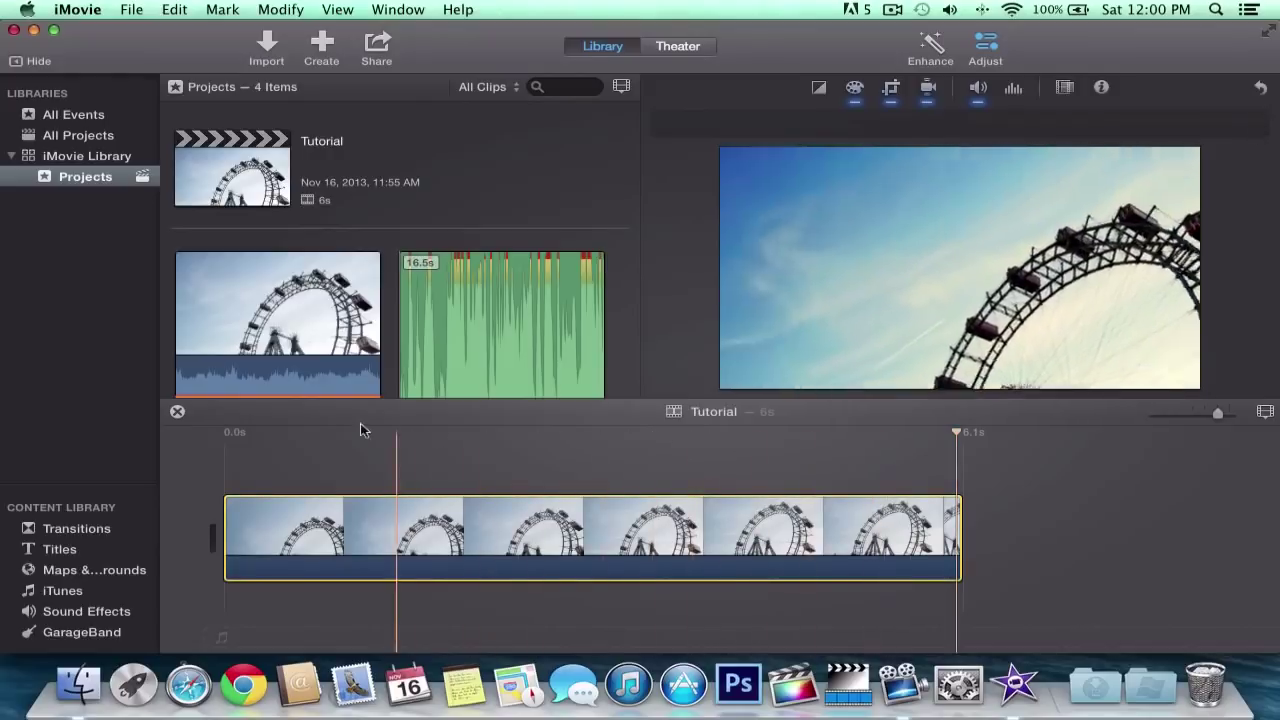
Play the project to preview the sky-to-wheel pan, then reselect the ferris wheel clip.
{"action": "left_click", "coordinate": [246, 435]}
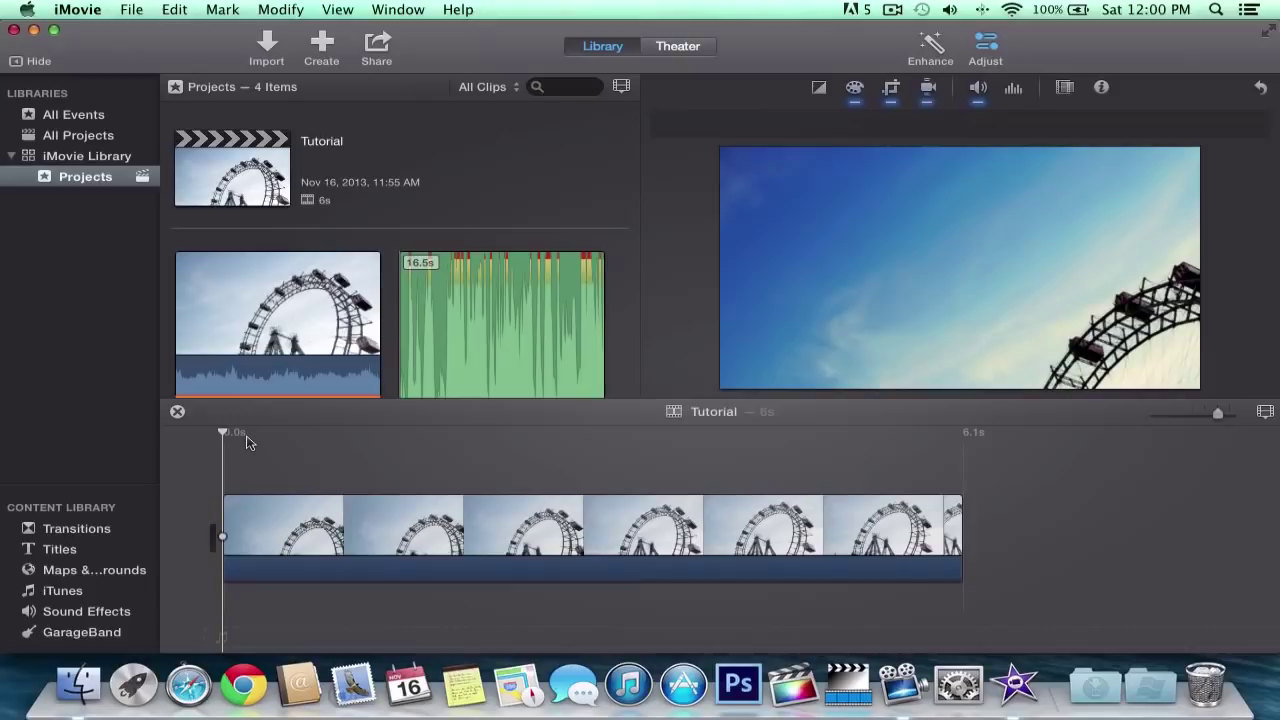
{"action": "key", "text": "space"}
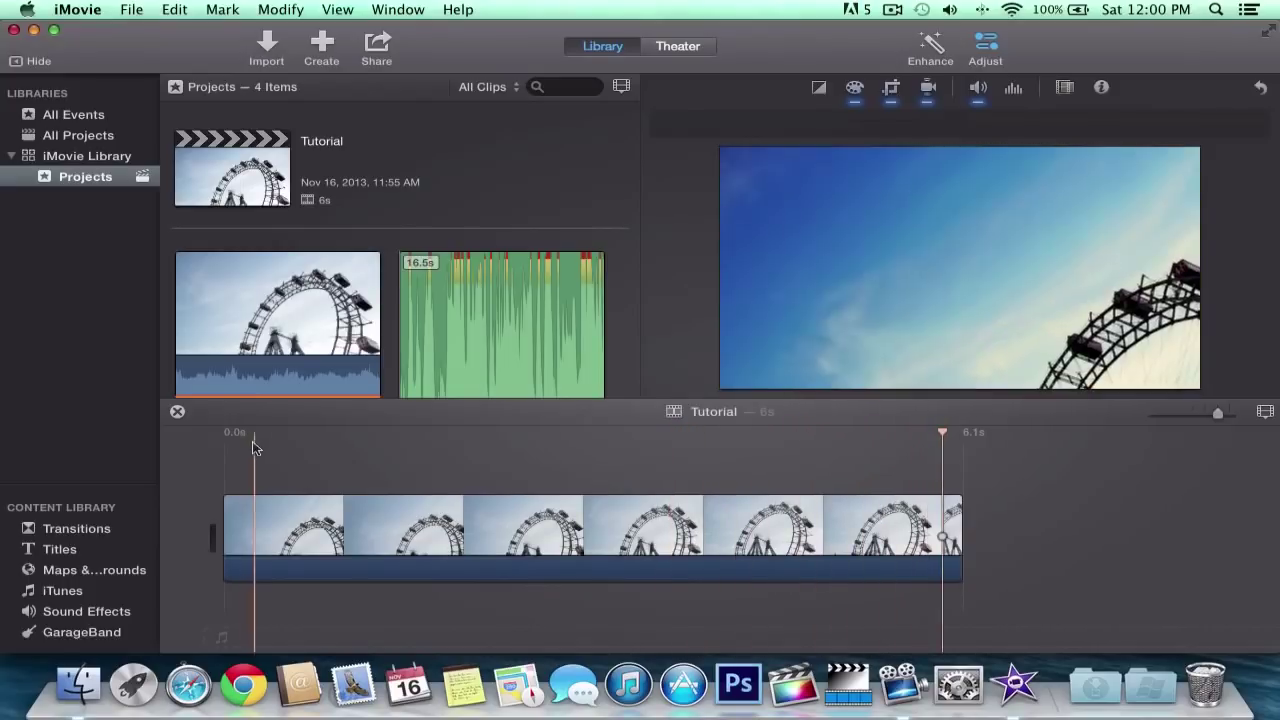
{"action": "scroll", "coordinate": [291, 218], "scroll_direction": "down", "scroll_amount": 3}
{"action": "scroll", "coordinate": [291, 218], "scroll_direction": "down", "scroll_amount": 2}
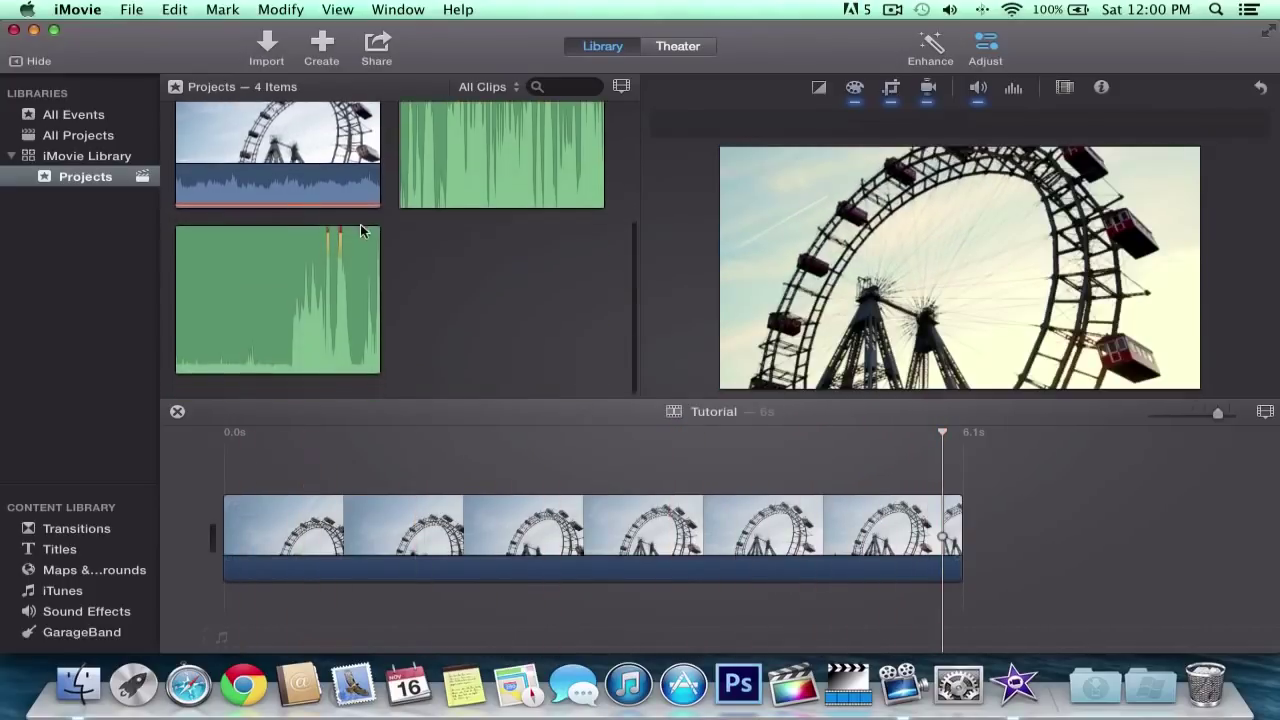
{"action": "scroll", "coordinate": [291, 218], "scroll_direction": "up", "scroll_amount": 5}
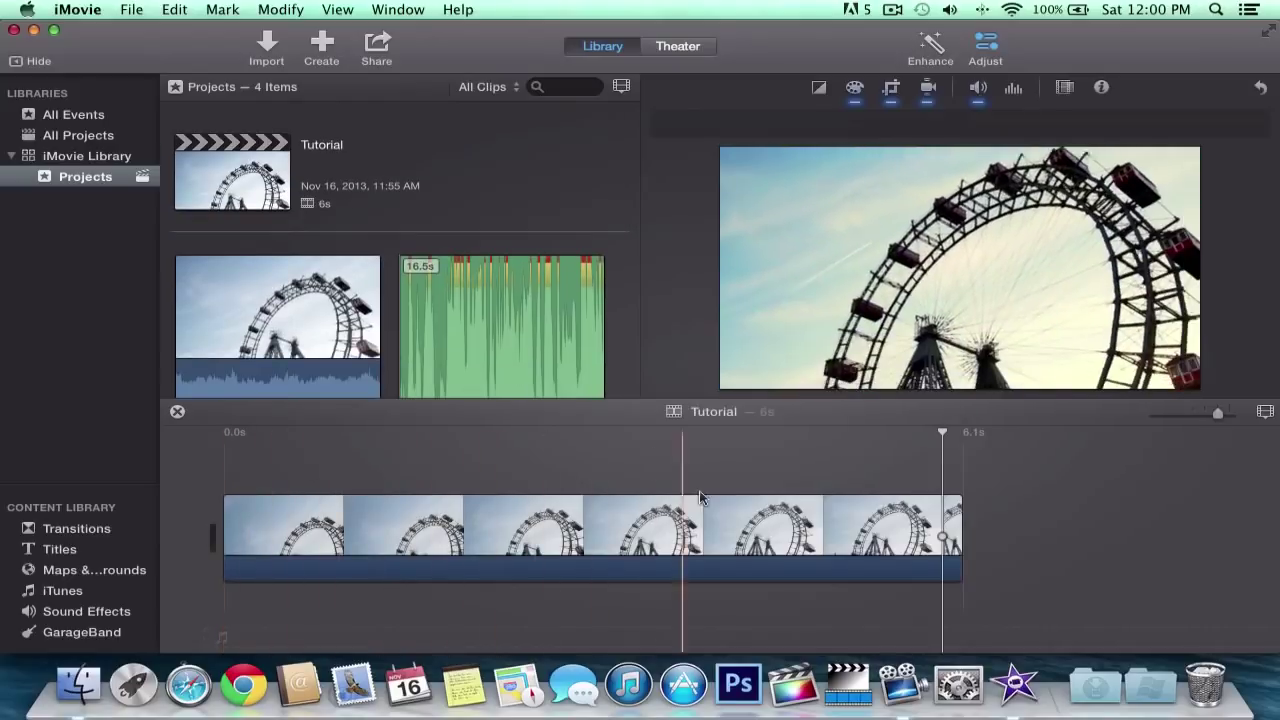
{"action": "left_click", "coordinate": [316, 520]}
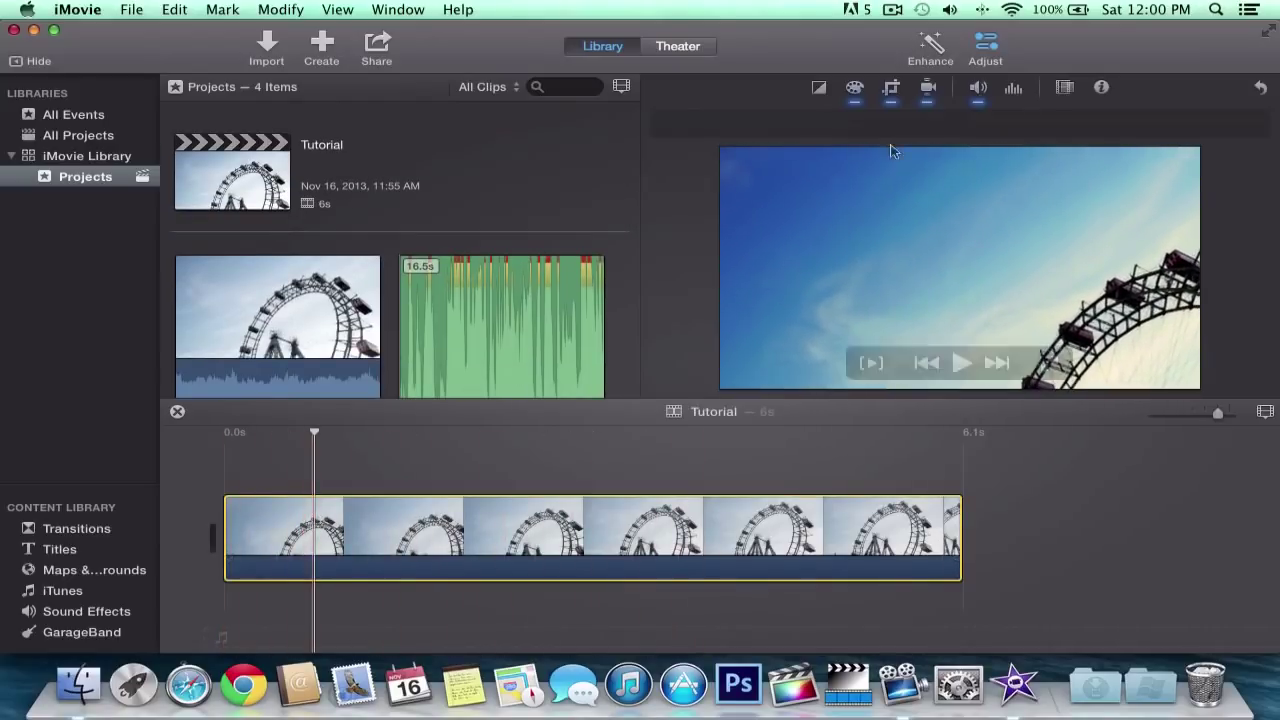
{"action": "left_click", "coordinate": [900, 88]}
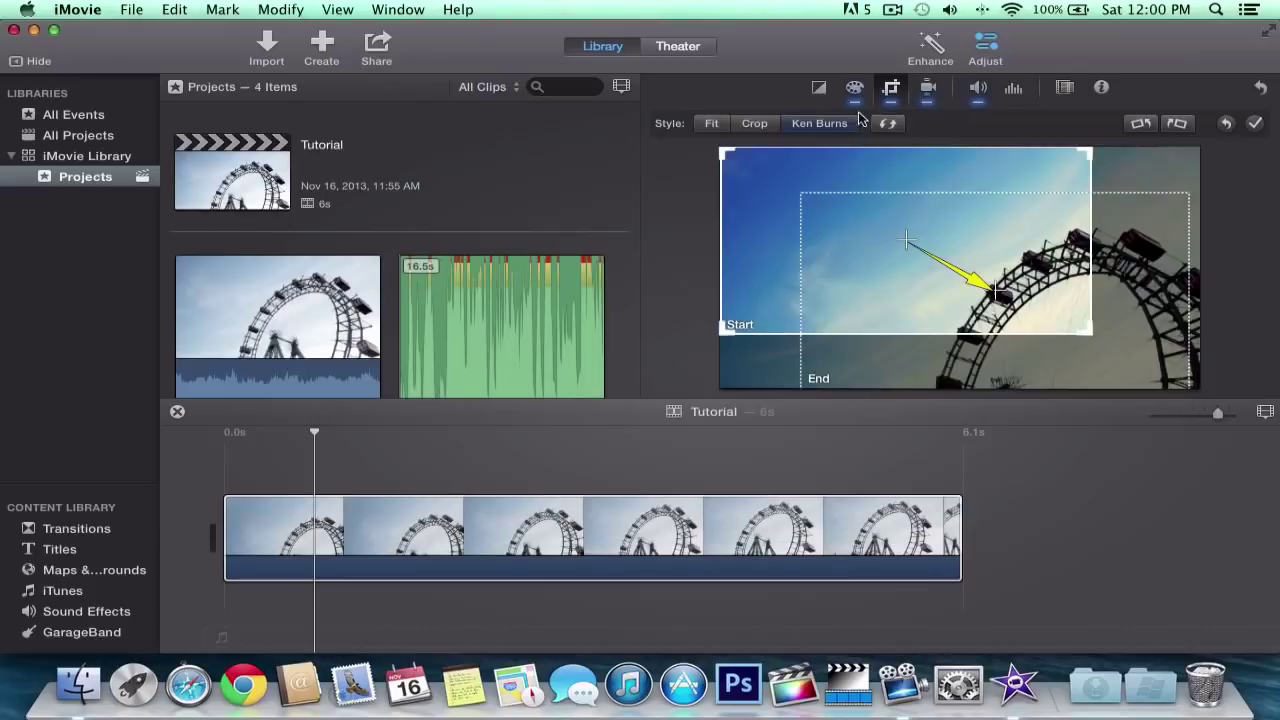
{"action": "left_click_drag", "start_coordinate": [1090, 335], "coordinate": [1214, 396]}
{"action": "left_click", "coordinate": [1107, 280]}
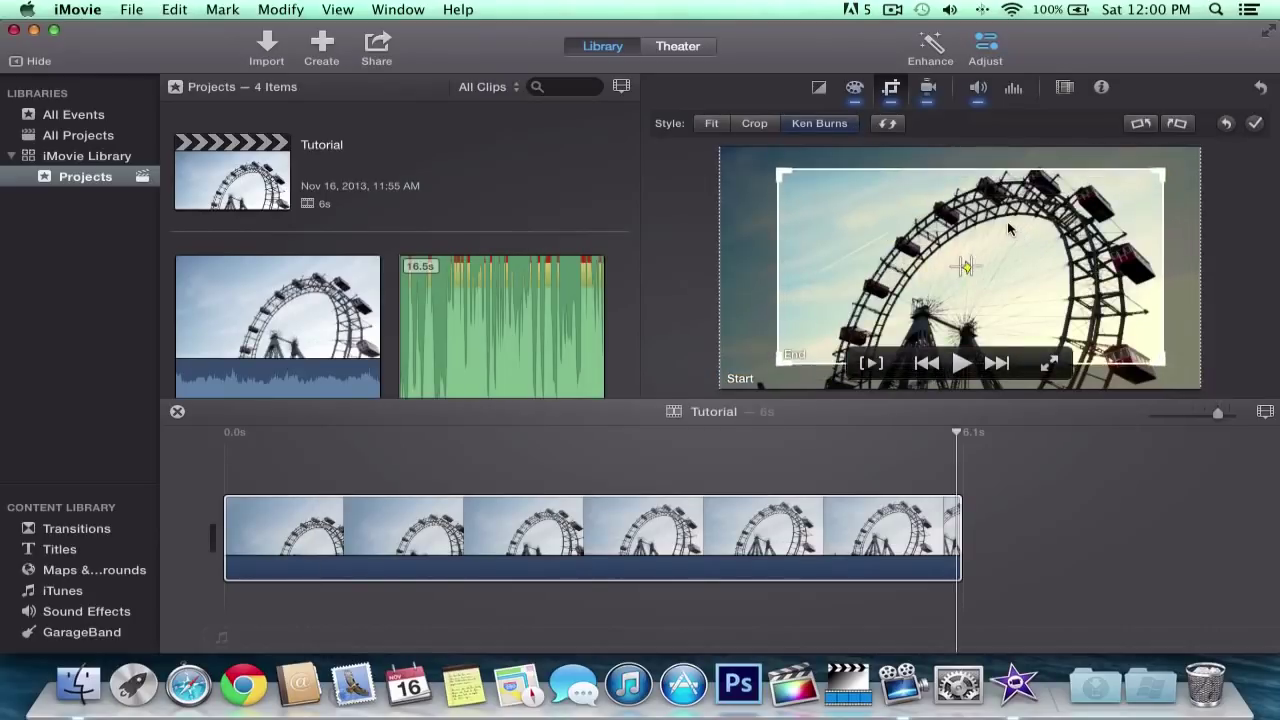
{"action": "left_click", "coordinate": [1255, 123]}
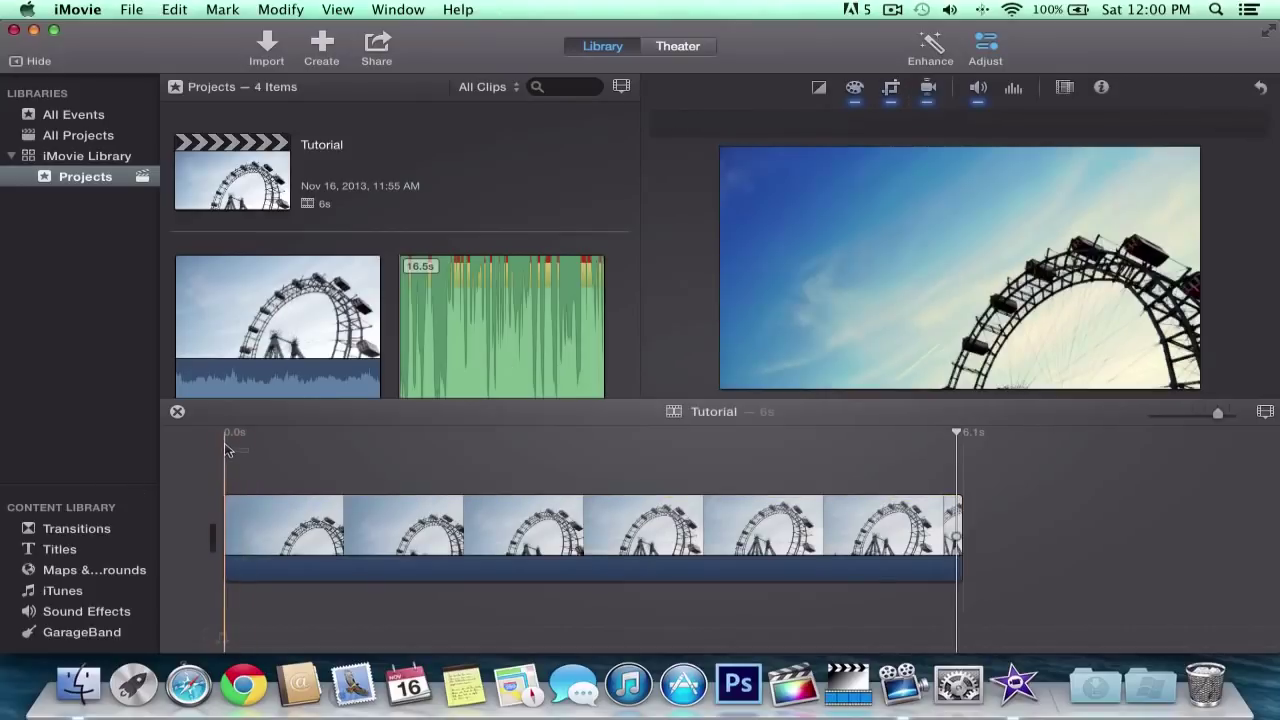
{"action": "left_click", "coordinate": [222, 447]}
{"action": "key", "text": "space"}
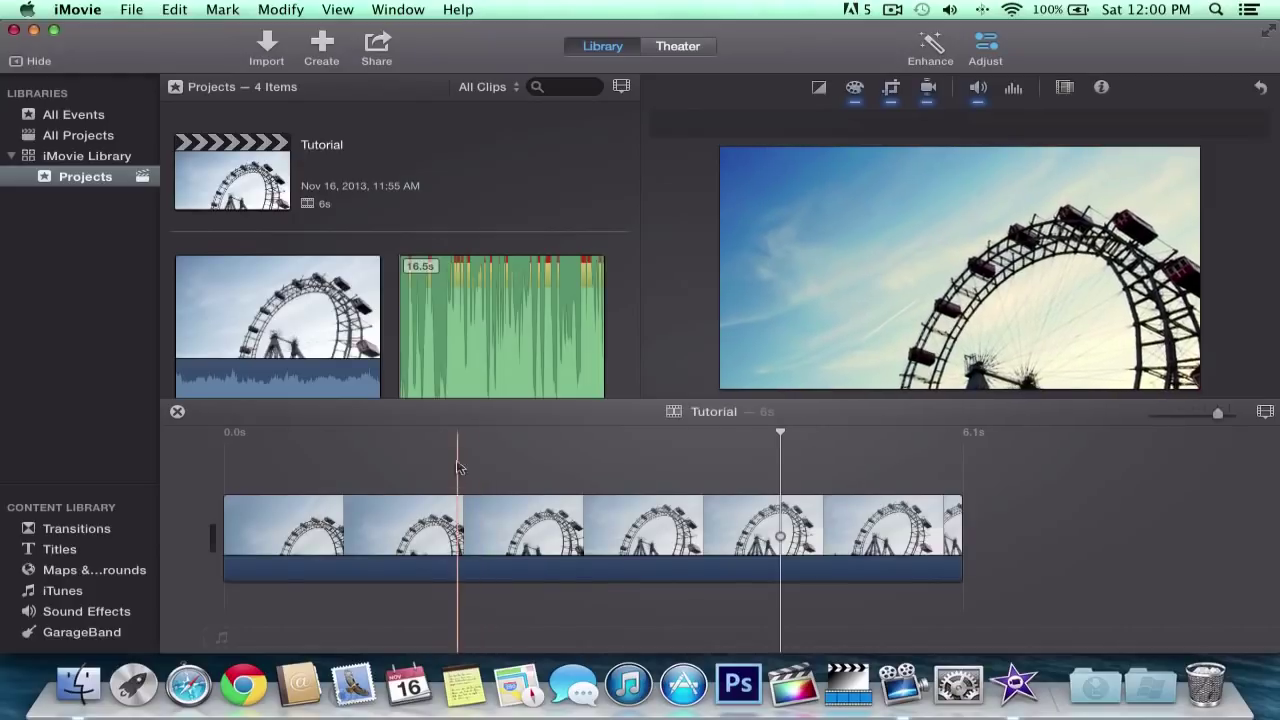
Browse to the Wallpapers HD folder in the Import window, previewing several wallpapers.
{"action": "left_click", "coordinate": [266, 45]}
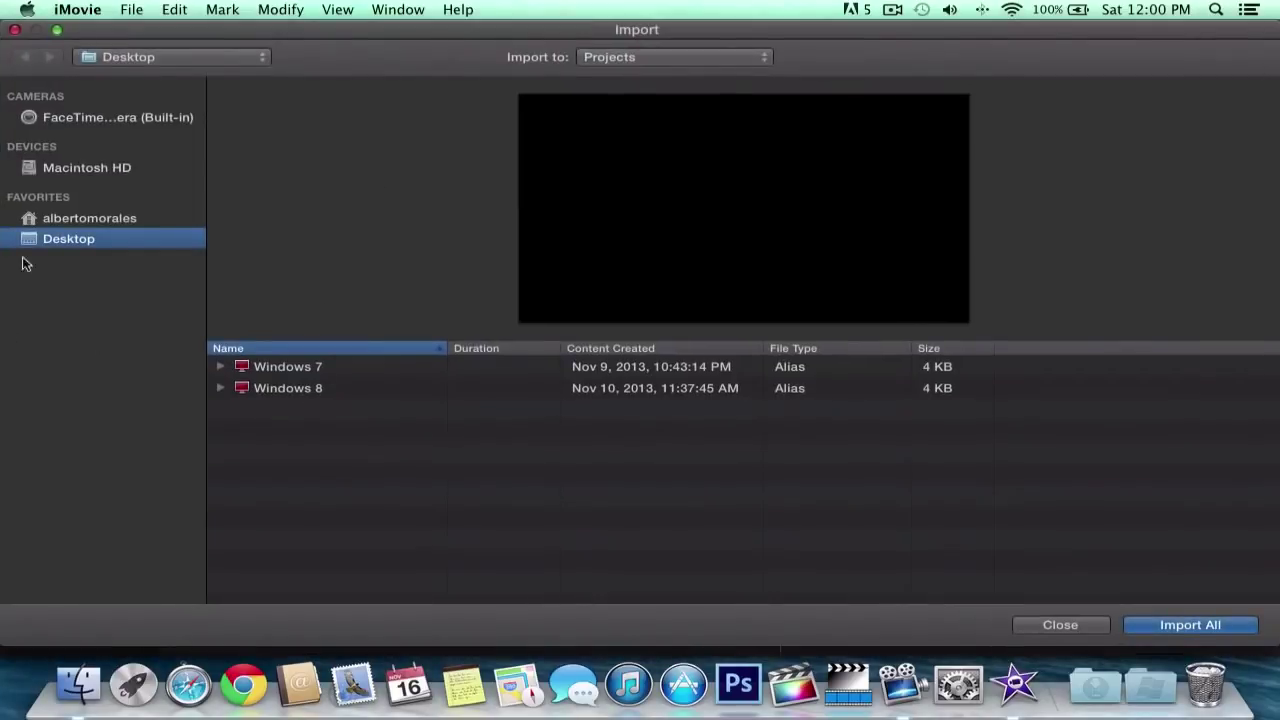
{"action": "left_click", "coordinate": [96, 220]}
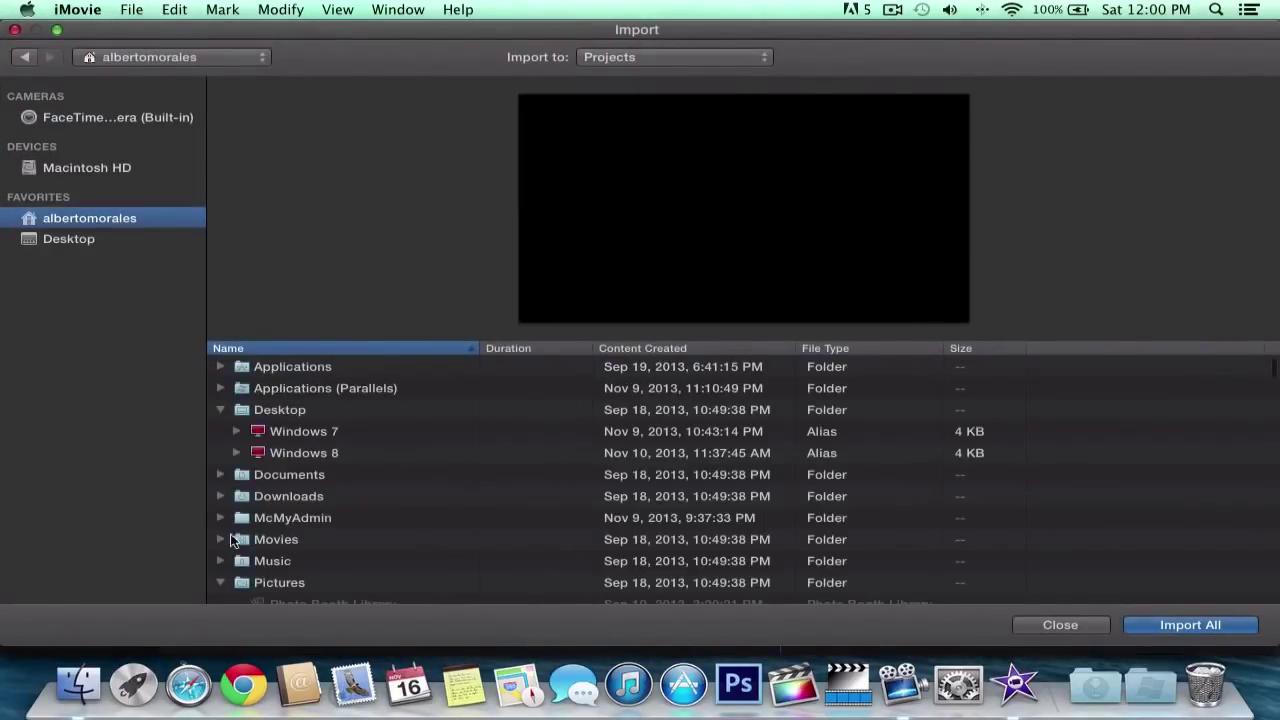
{"action": "left_click", "coordinate": [218, 561]}
{"action": "left_click", "coordinate": [235, 566]}
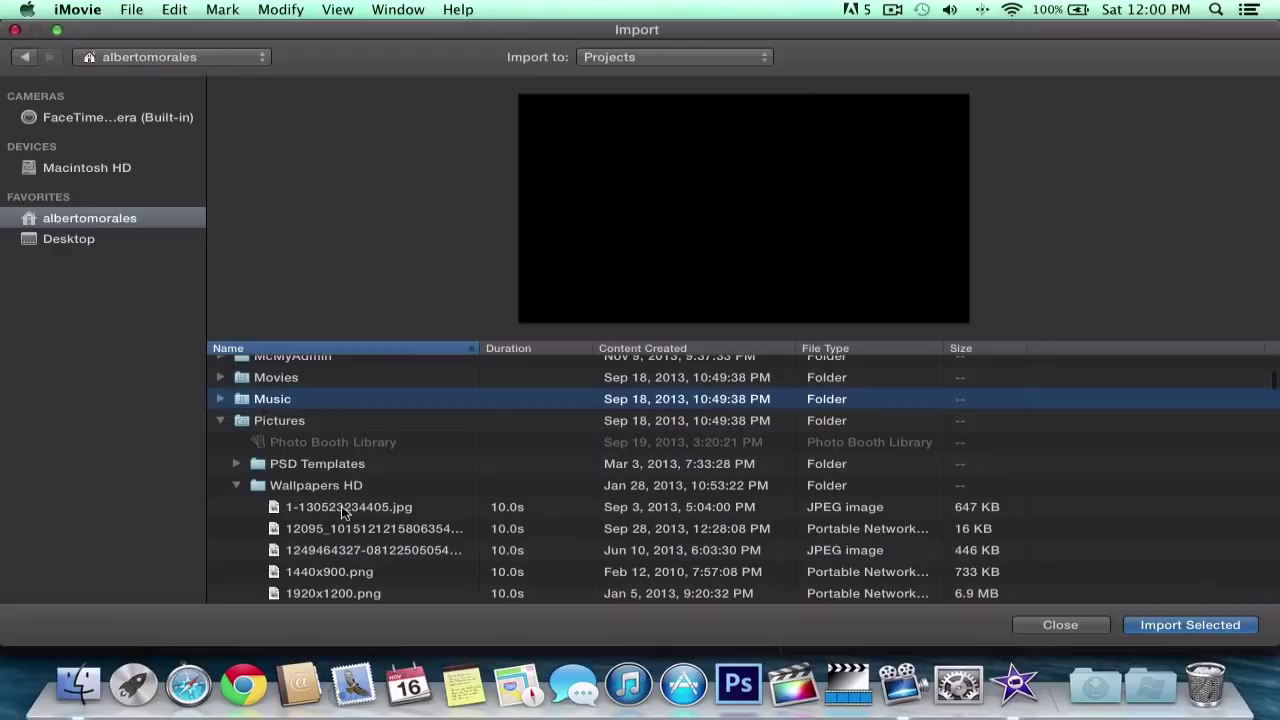
{"action": "left_click", "coordinate": [343, 521]}
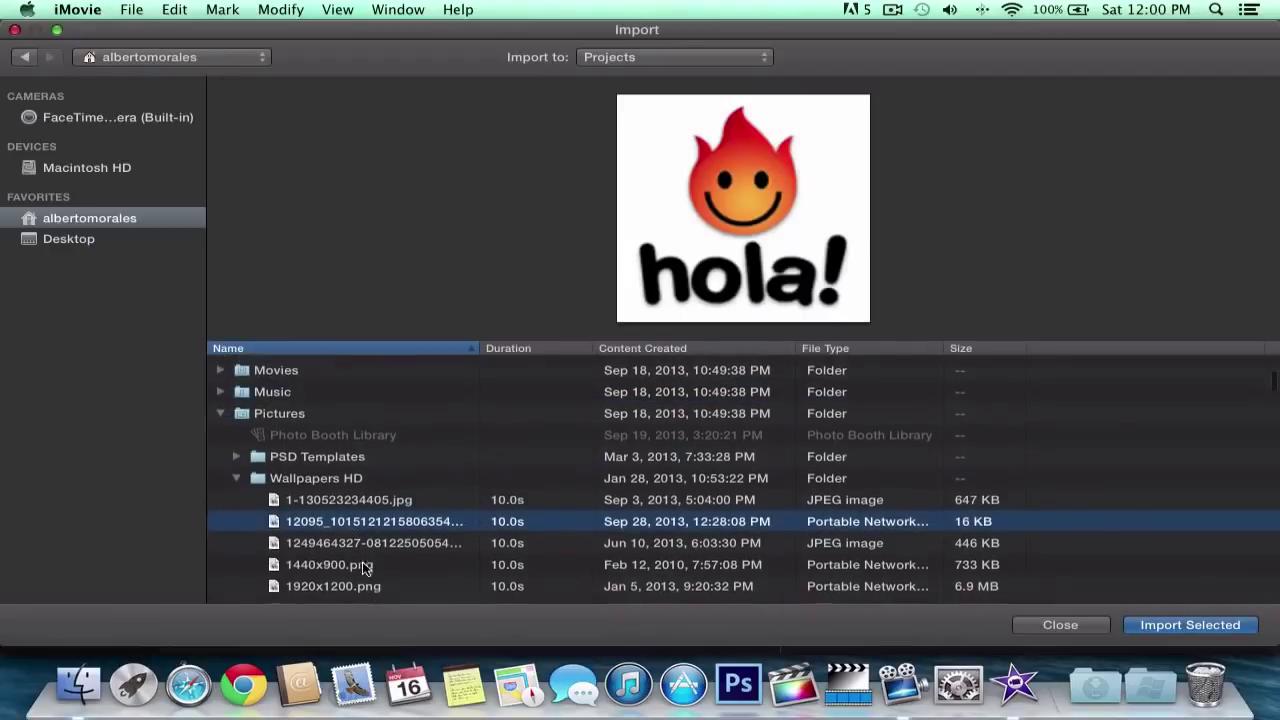
{"action": "left_click", "coordinate": [363, 565]}
{"action": "scroll", "coordinate": [362, 561], "scroll_direction": "down", "scroll_amount": 3}
{"action": "left_click", "coordinate": [335, 511]}
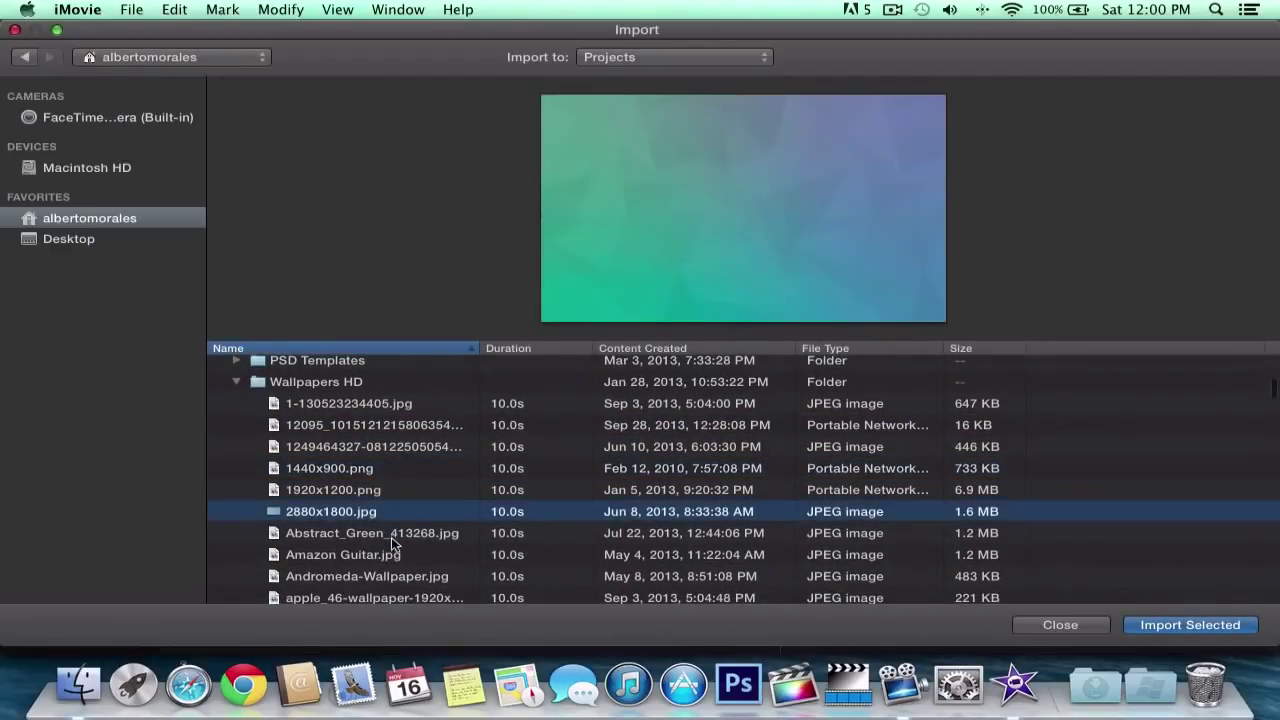
Import Abstract_Green_413268.jpg and drag it to the start of the Tutorial timeline.
{"action": "left_click", "coordinate": [392, 539]}
{"action": "left_click", "coordinate": [1228, 628]}
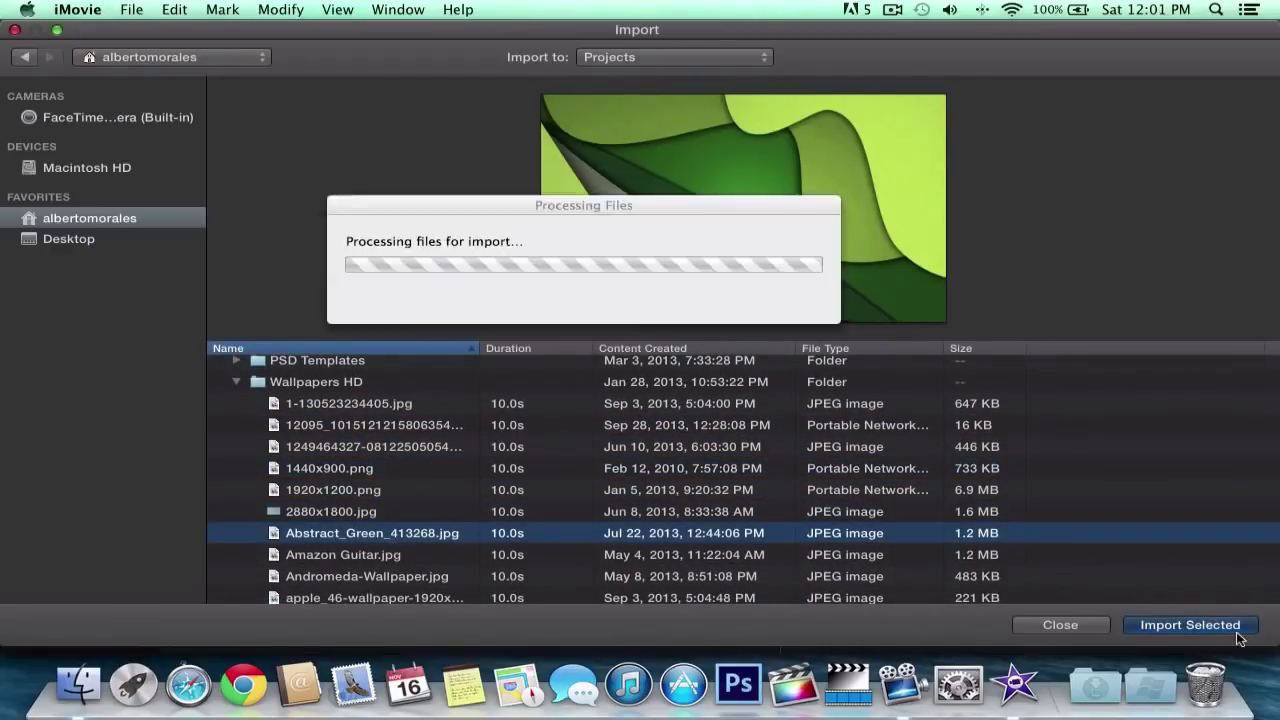
{"action": "left_click_drag", "start_coordinate": [520, 262], "coordinate": [248, 530]}
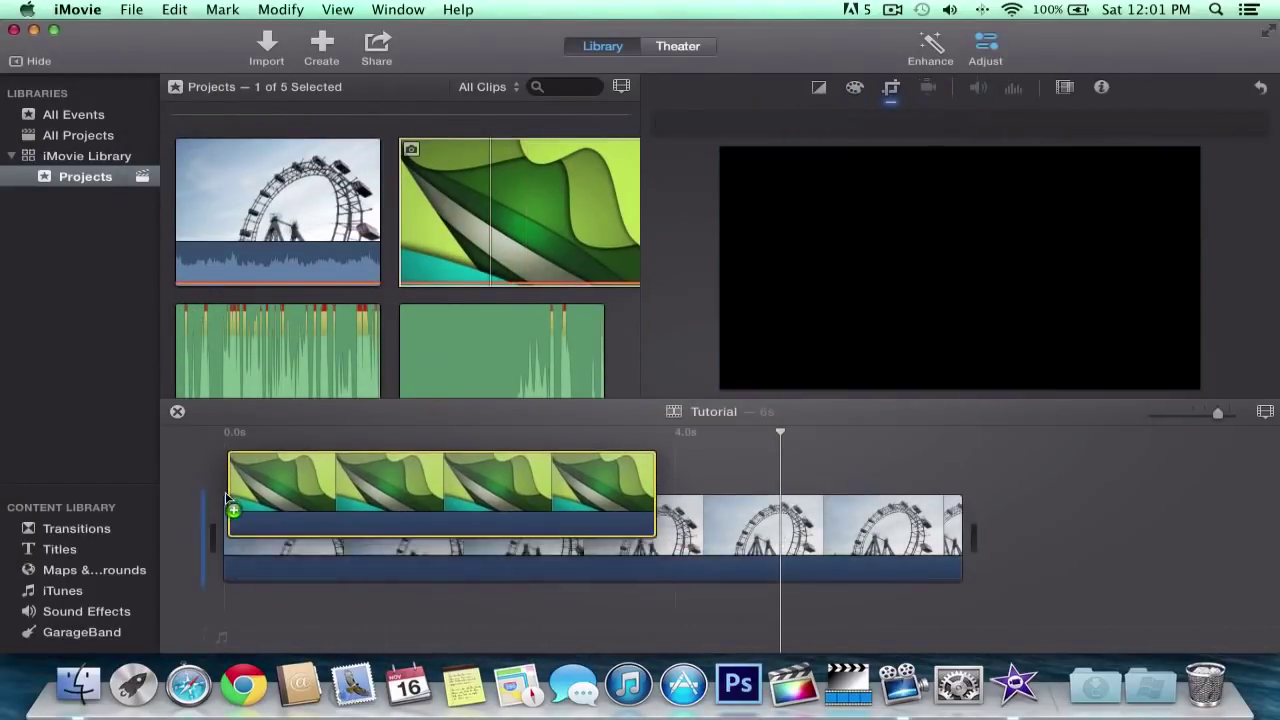
Place the green wallpaper clip ahead of the ferris wheel and select it for editing.
{"action": "left_click", "coordinate": [779, 530]}
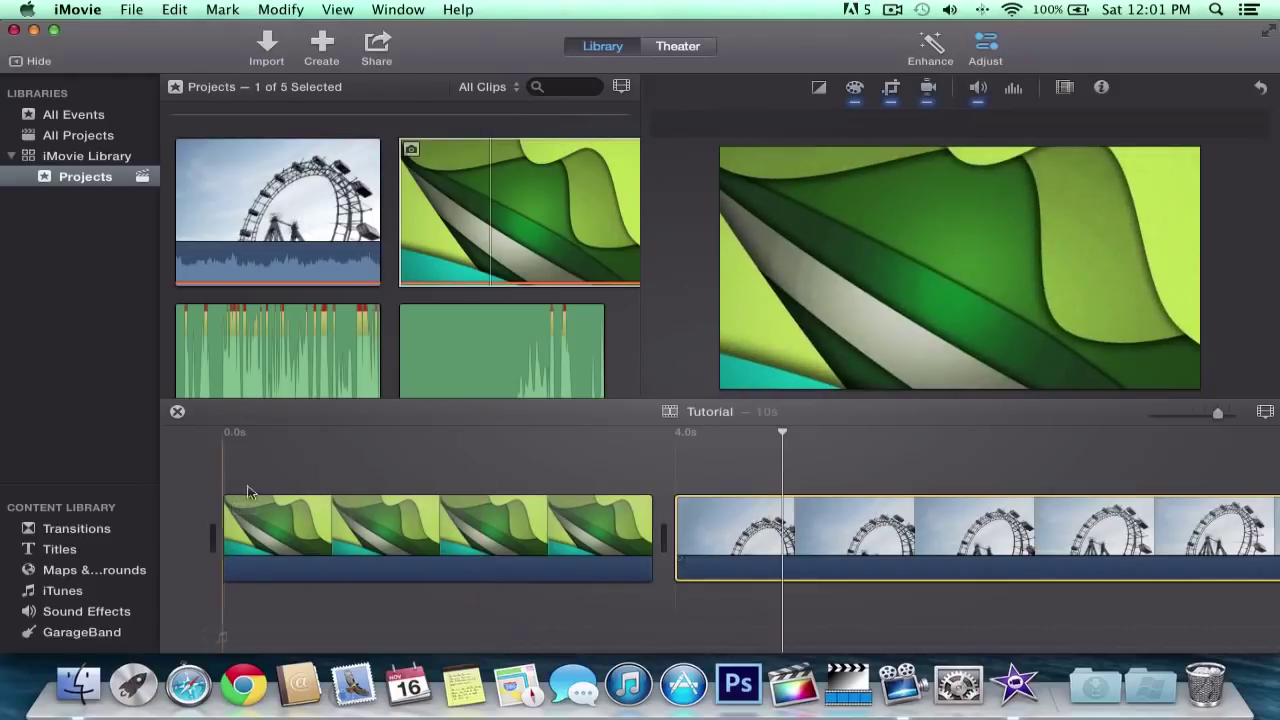
{"action": "left_click", "coordinate": [256, 525]}
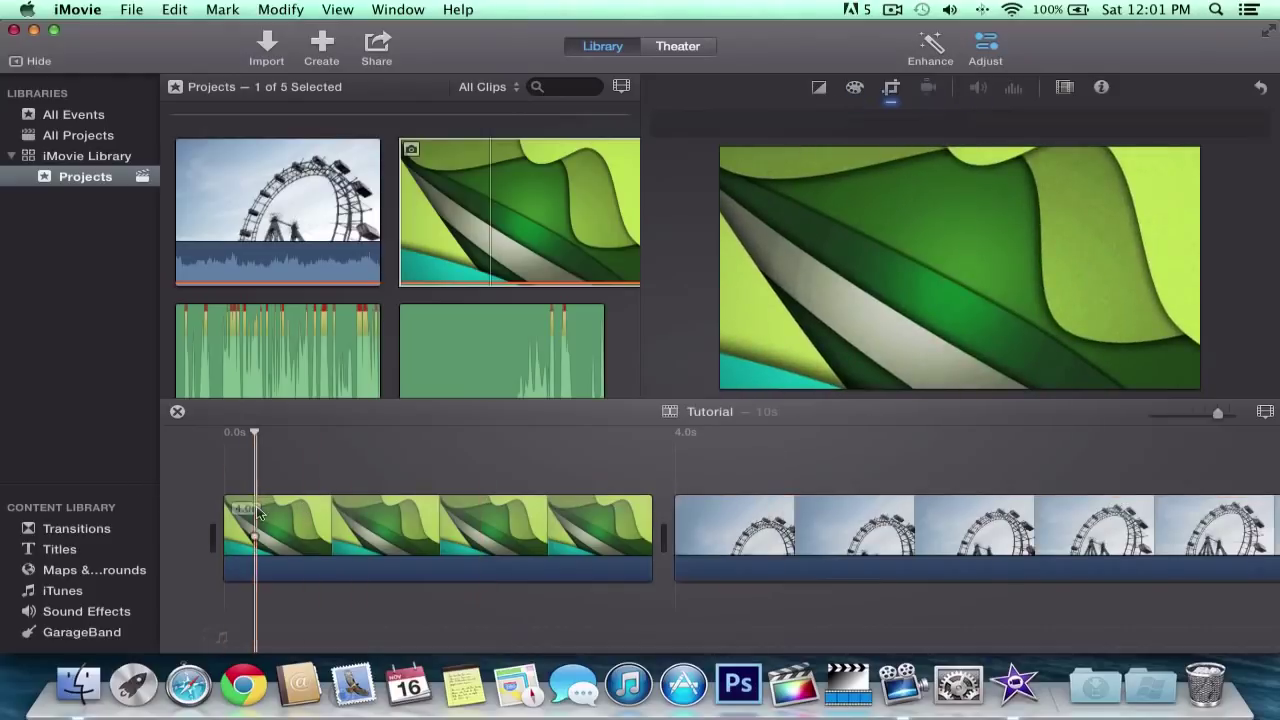
{"action": "left_click", "coordinate": [891, 89]}
{"action": "left_click", "coordinate": [977, 47]}
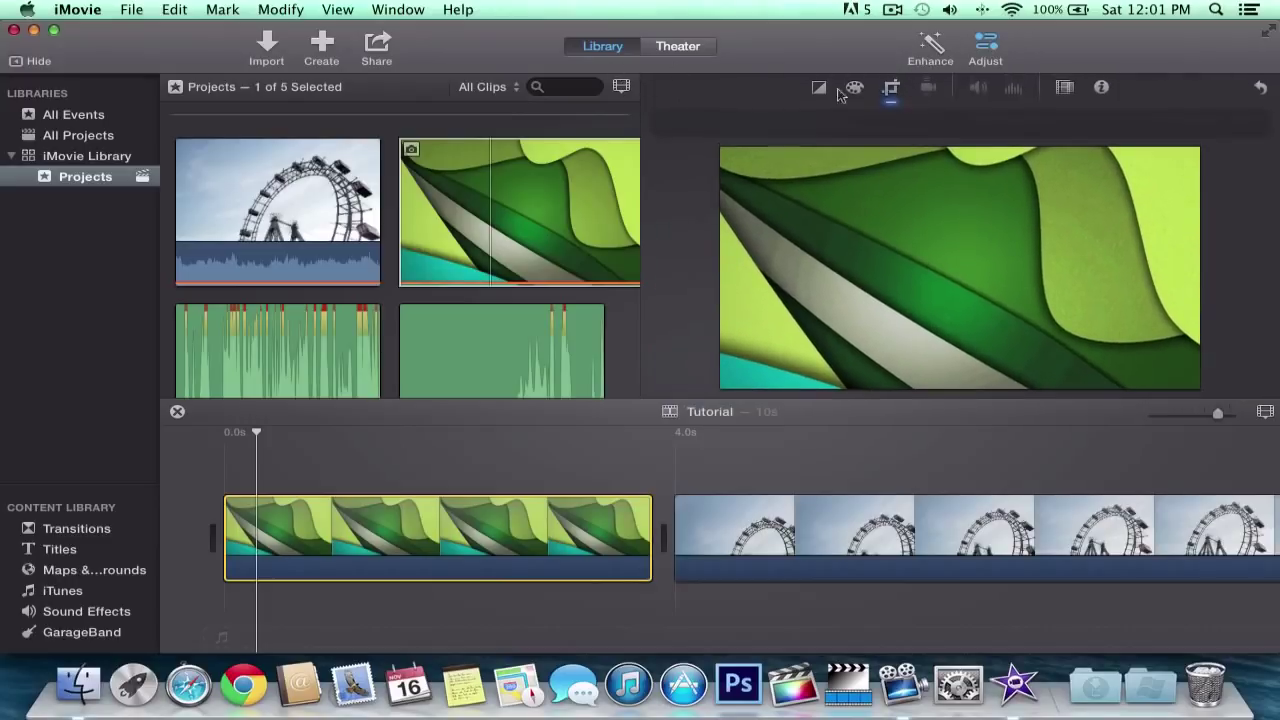
{"action": "left_click", "coordinate": [892, 90]}
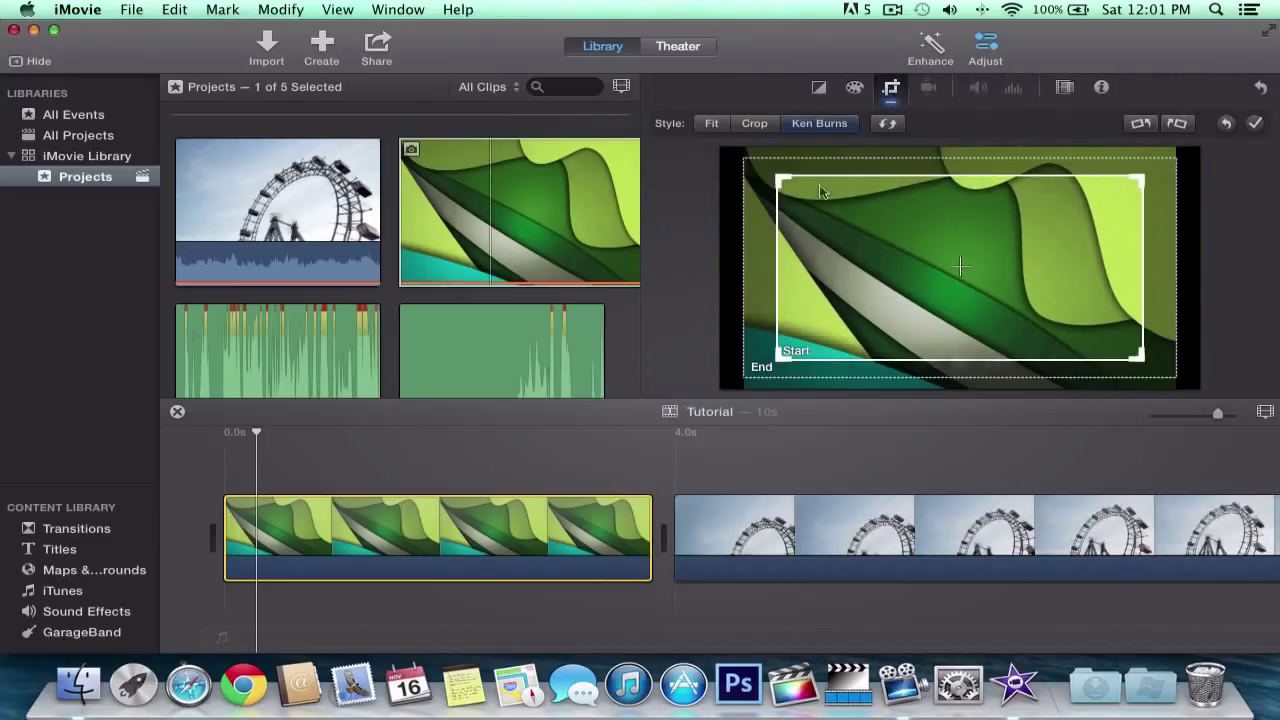
Stretch the Ken Burns start frame over the whole image, apply, then switch the clip to Fit.
{"action": "left_click_drag", "start_coordinate": [772, 171], "coordinate": [722, 151]}
{"action": "left_click_drag", "start_coordinate": [1142, 356], "coordinate": [1198, 384]}
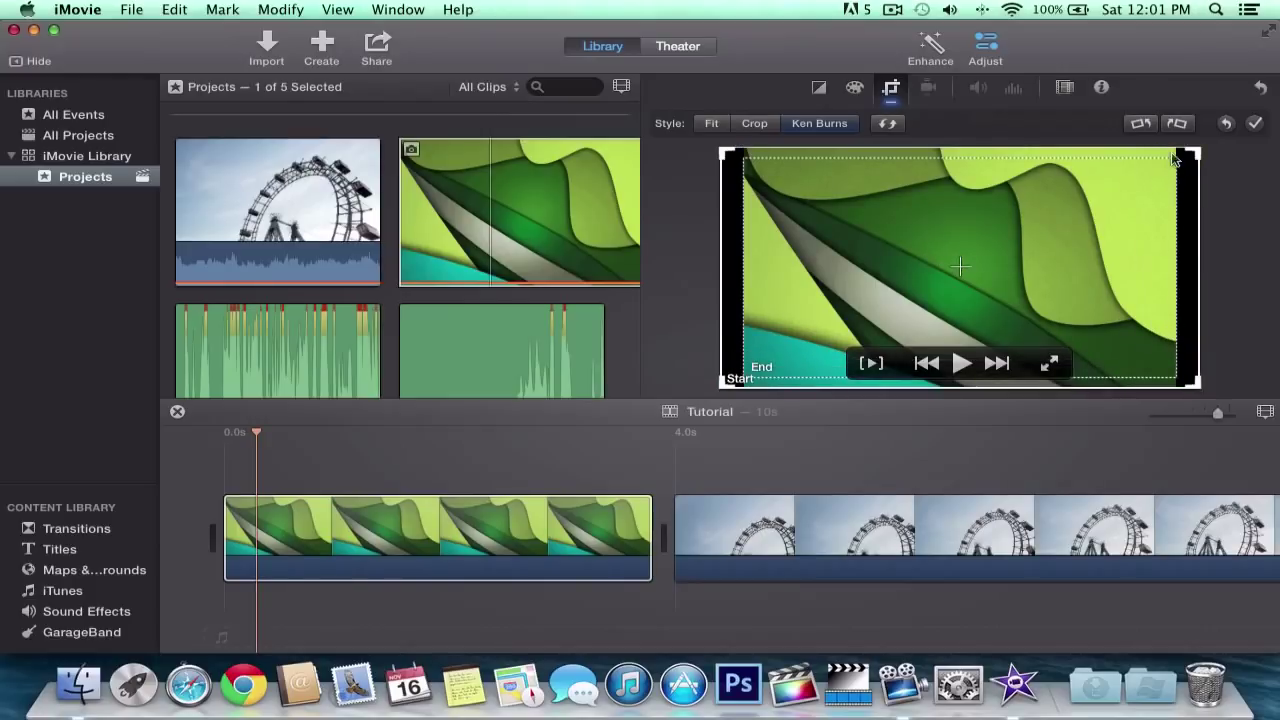
{"action": "left_click", "coordinate": [1254, 122]}
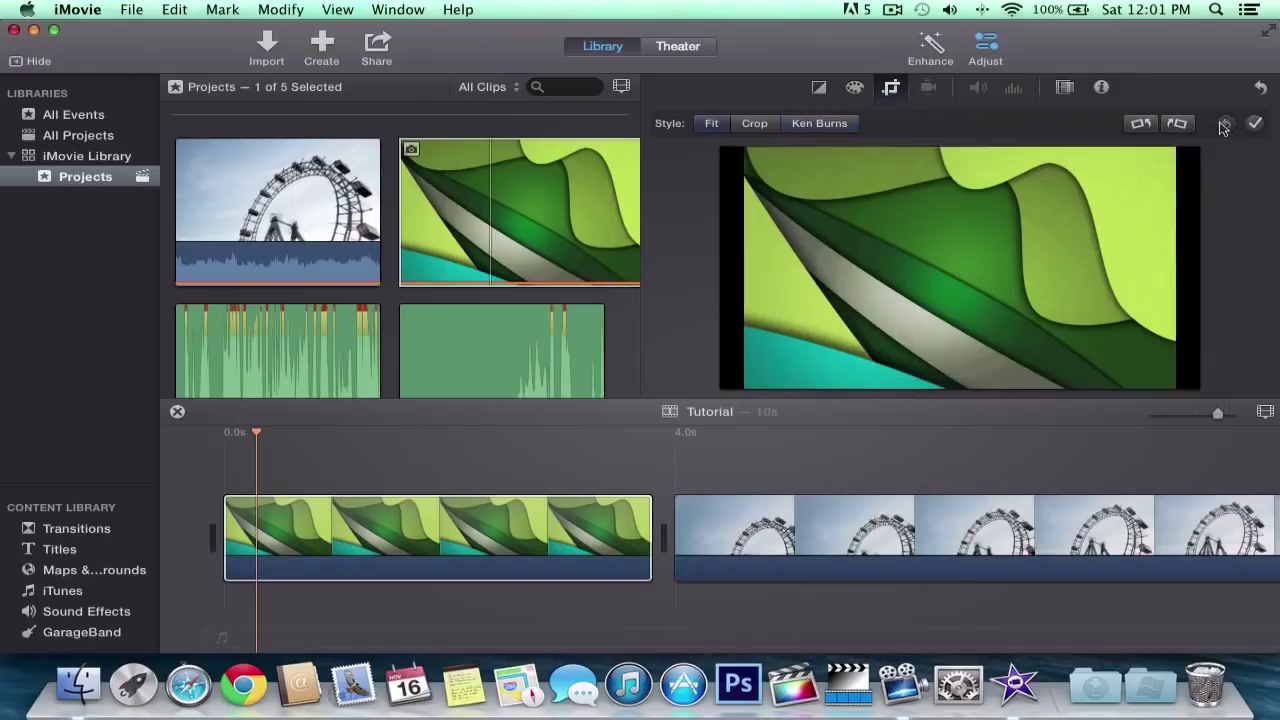
{"action": "left_click", "coordinate": [716, 123]}
{"action": "left_click", "coordinate": [711, 124]}
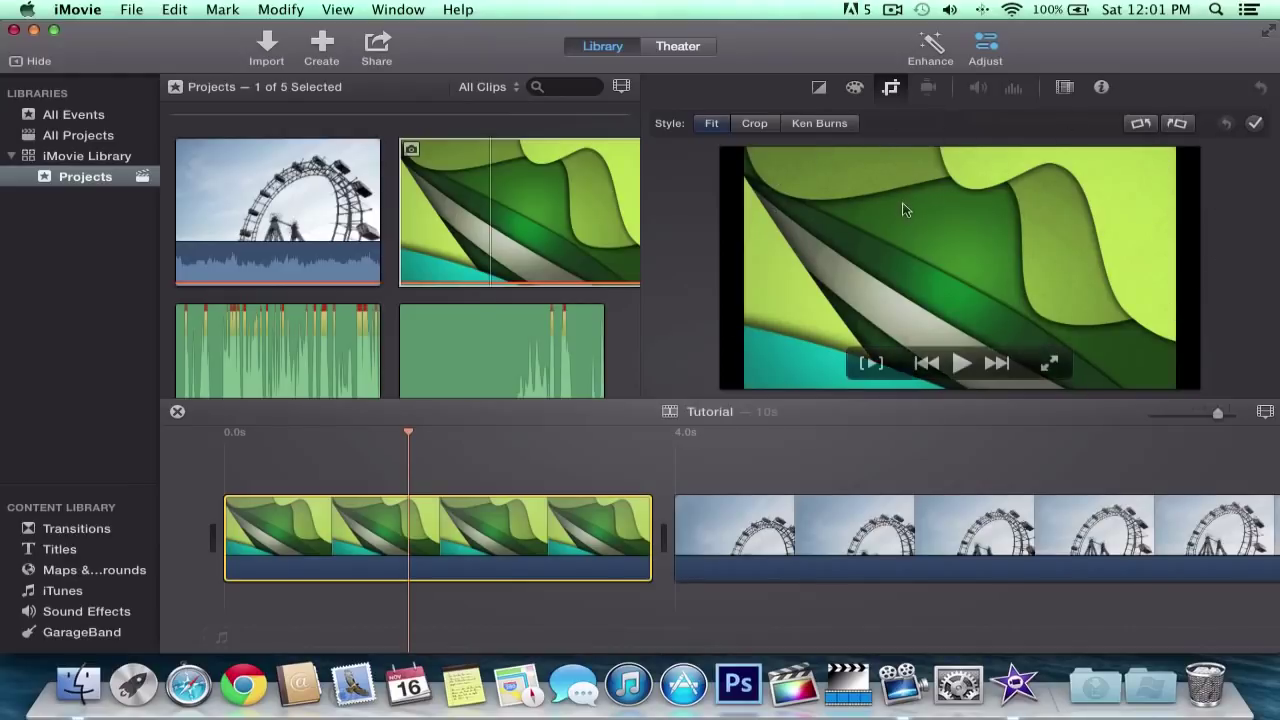
Set the green clip to Crop to fill, apply, and move the playhead into it.
{"action": "left_click", "coordinate": [754, 123]}
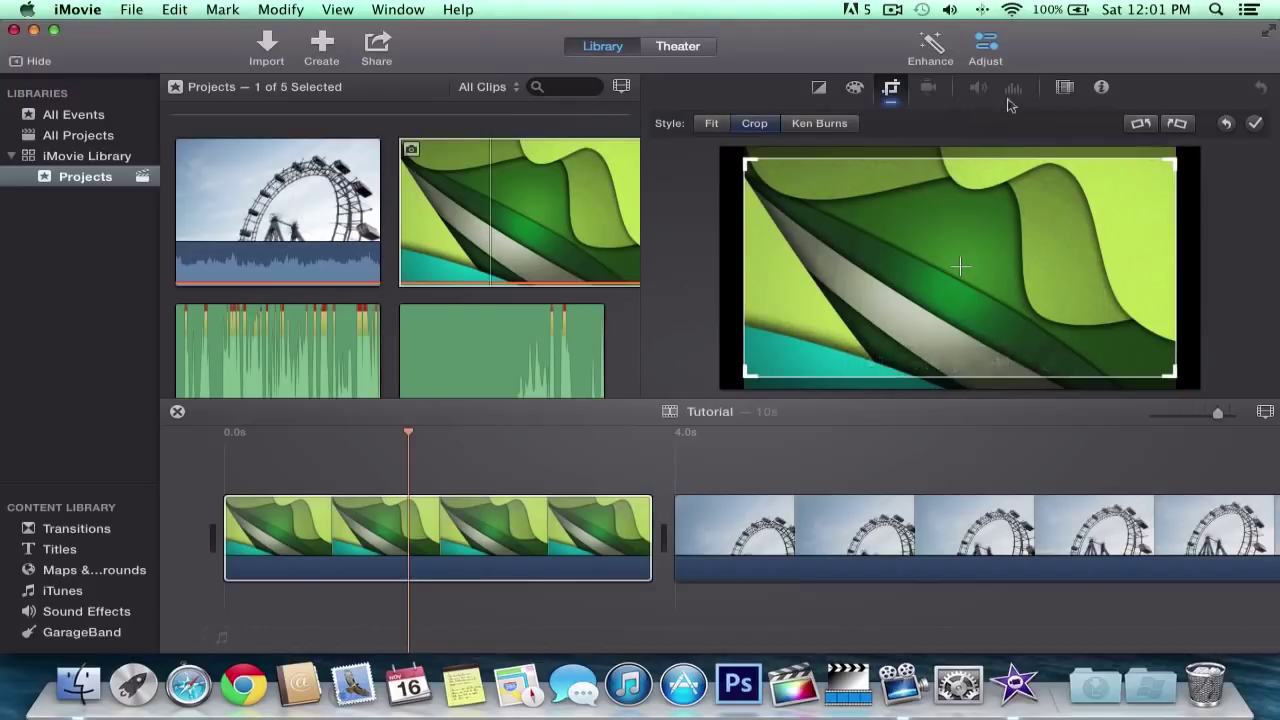
{"action": "left_click", "coordinate": [1255, 123]}
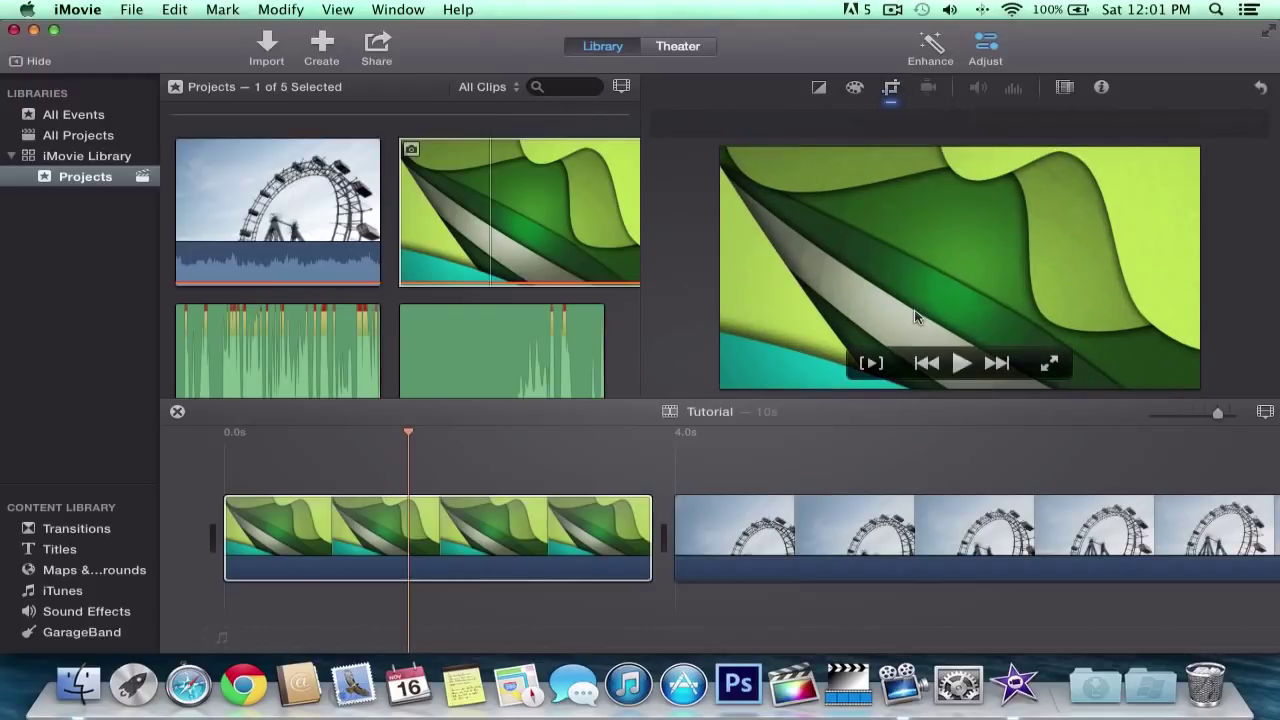
{"action": "left_click", "coordinate": [323, 525]}
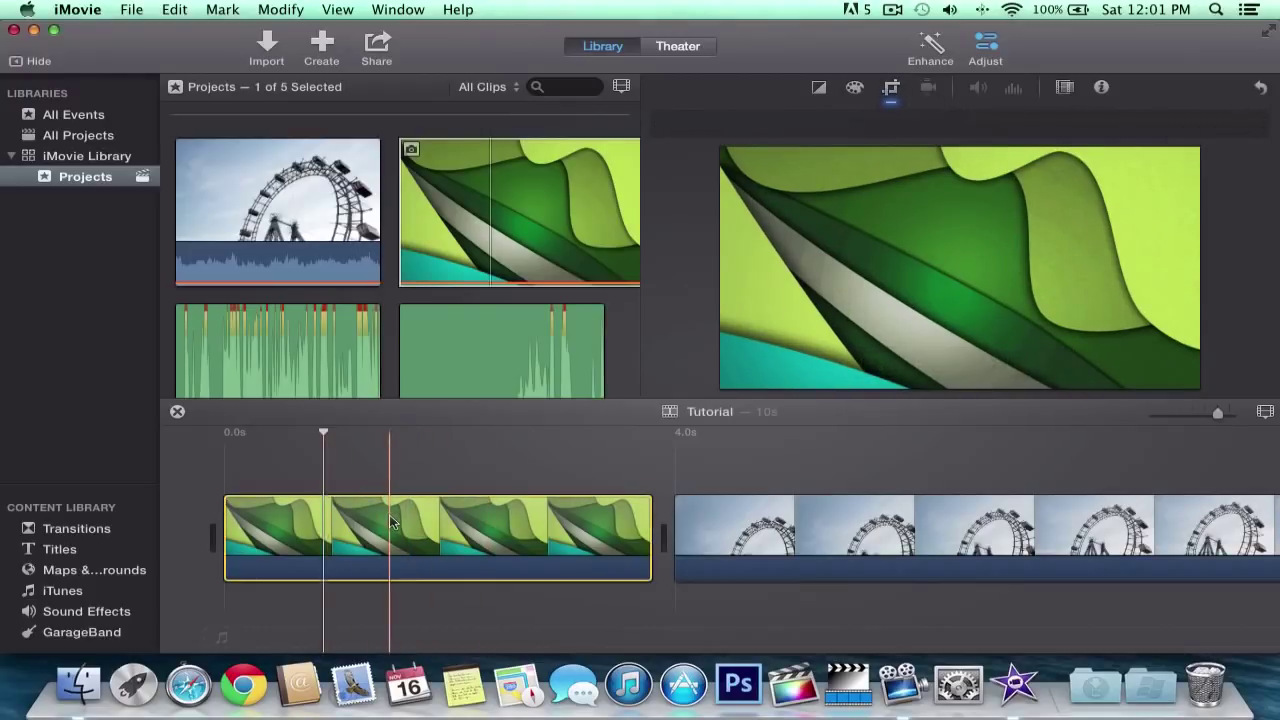
{"action": "left_click", "coordinate": [392, 522]}
Apply a Ken Burns move to the green clip with the end frame shifted slightly down-right.
{"action": "left_click", "coordinate": [889, 90]}
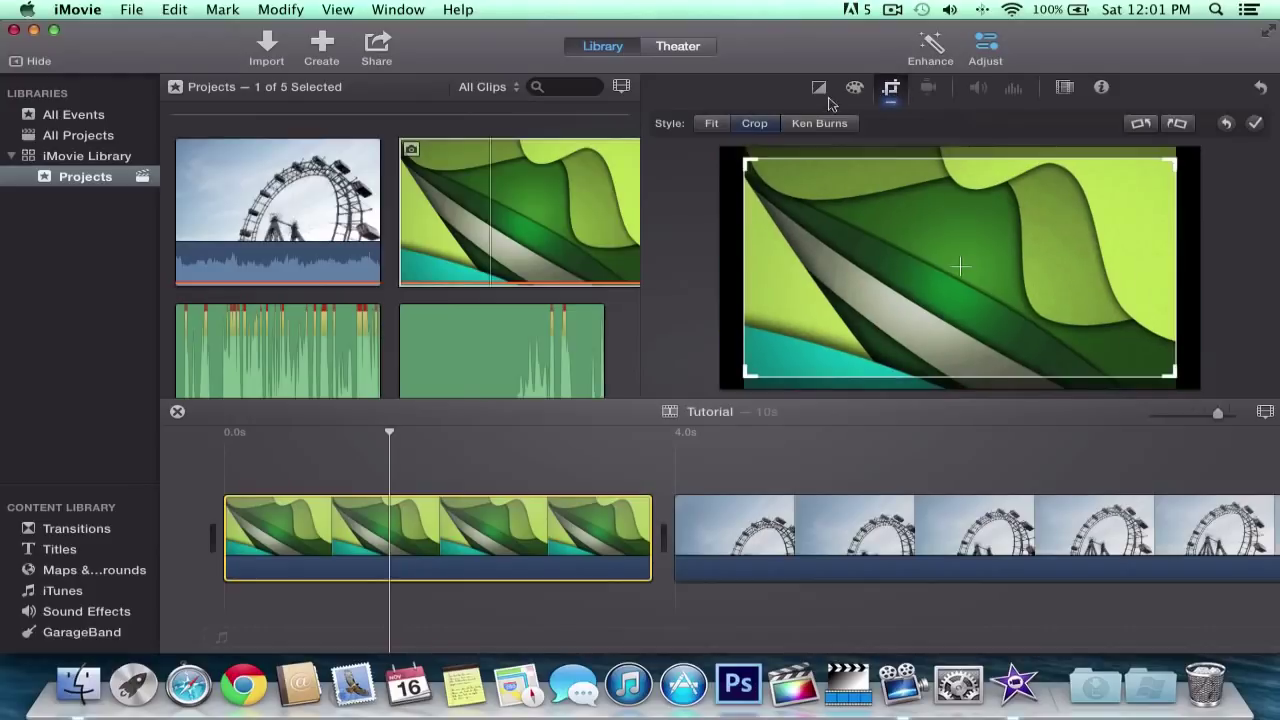
{"action": "left_click", "coordinate": [812, 124]}
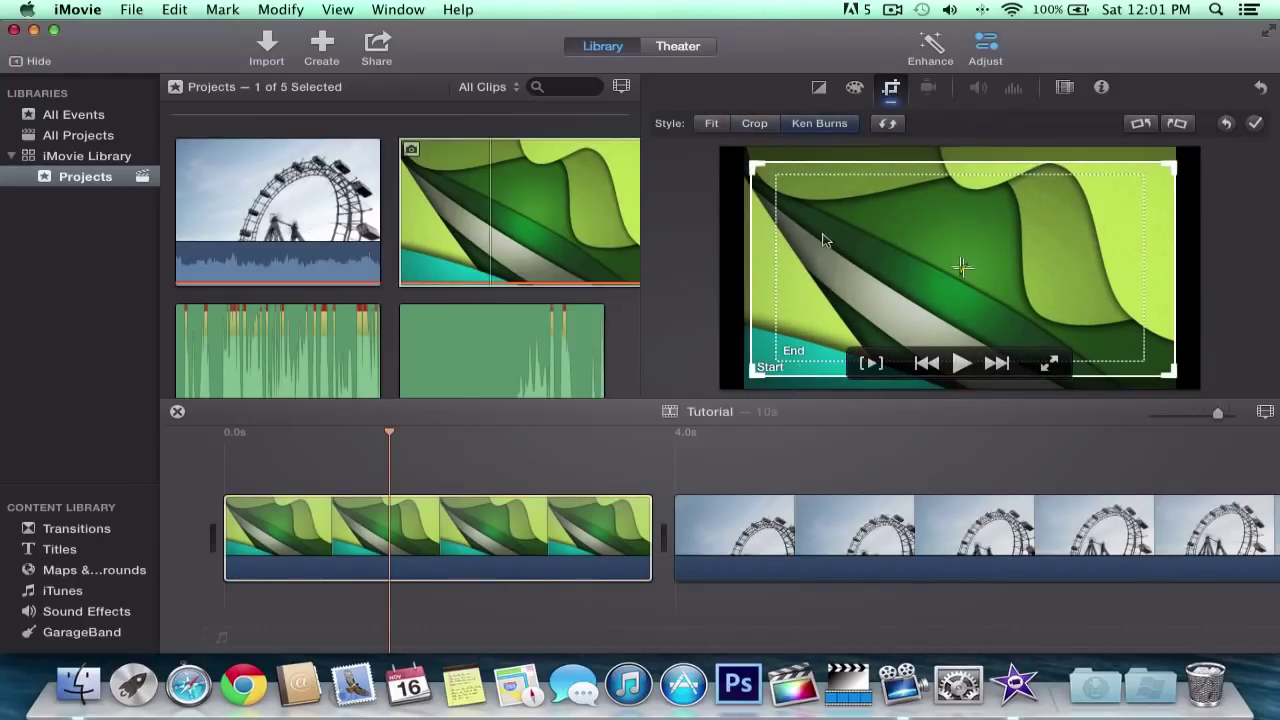
{"action": "left_click", "coordinate": [873, 248]}
{"action": "mouse_move", "coordinate": [901, 248]}
{"action": "left_mouse_down"}
{"action": "mouse_move", "coordinate": [891, 257]}
{"action": "mouse_move", "coordinate": [912, 258]}
{"action": "left_mouse_up"}
{"action": "left_click", "coordinate": [1255, 123]}
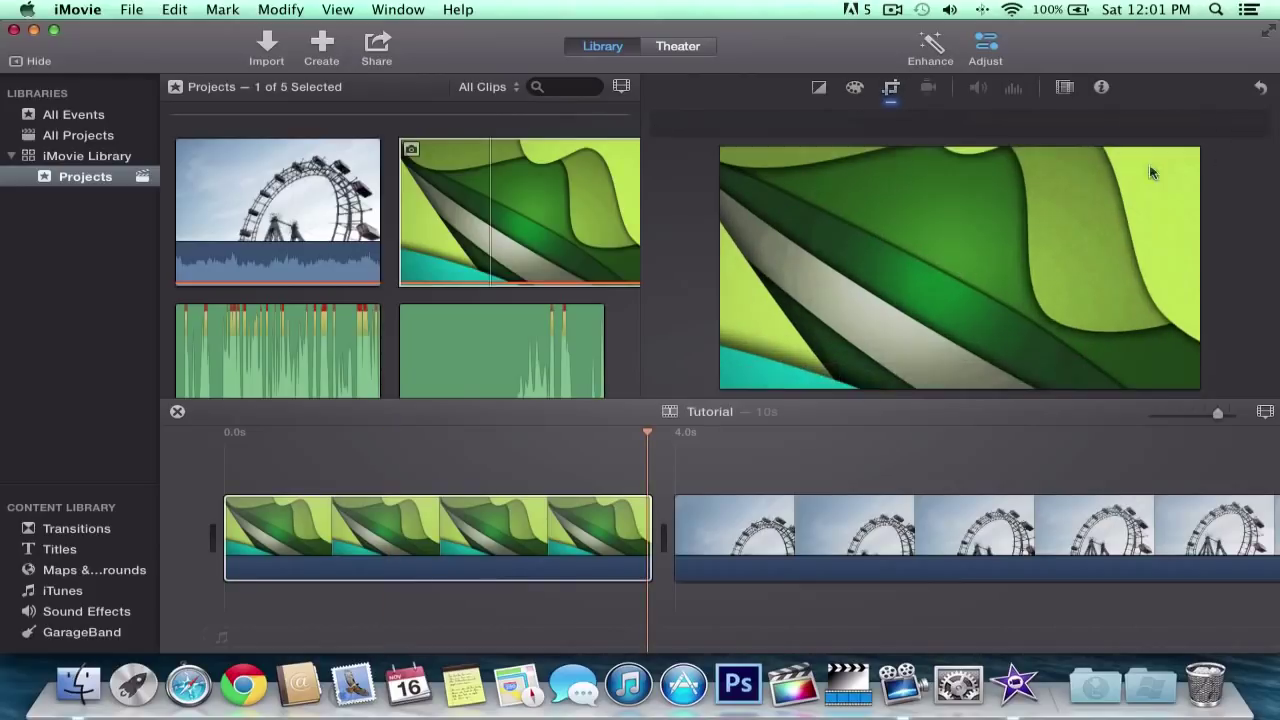
{"action": "key", "text": "space"}
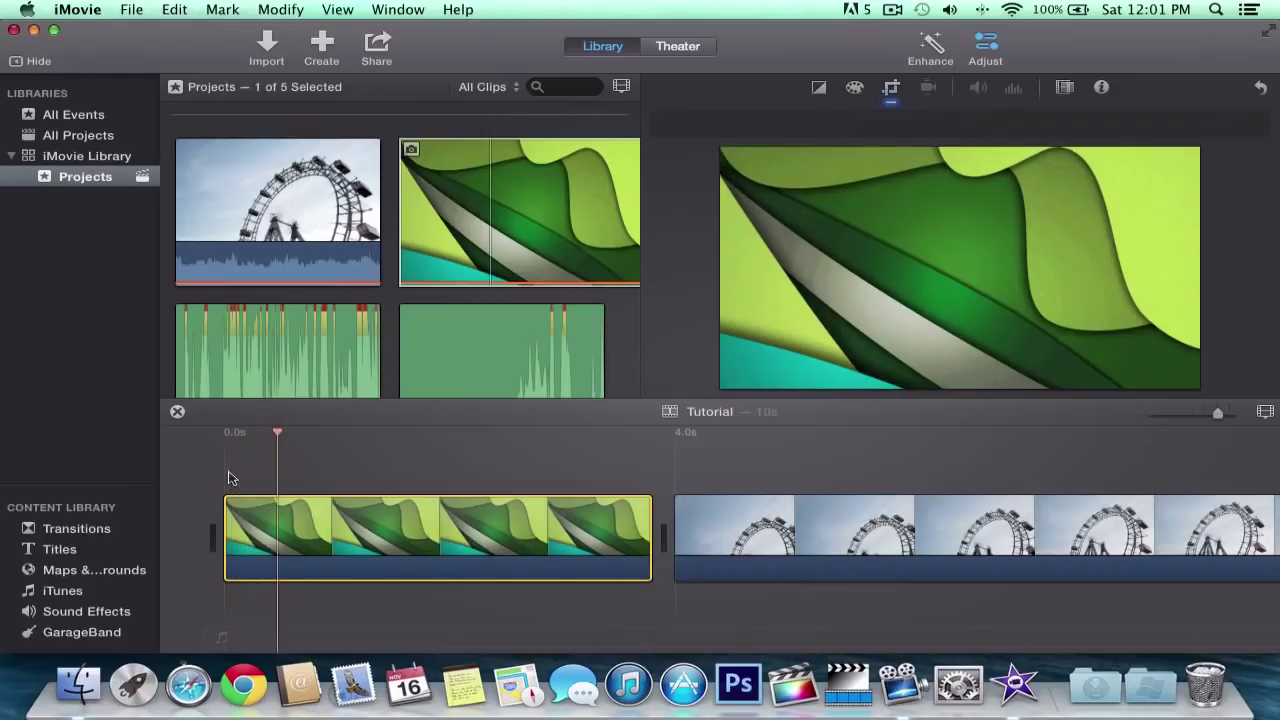